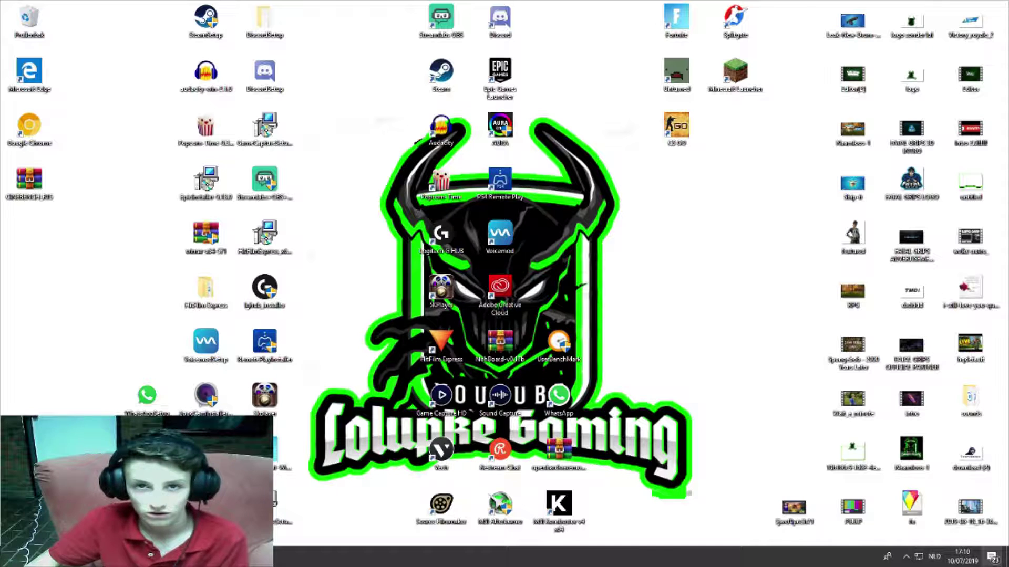
{"action": "left_click", "coordinate": [685, 16]}
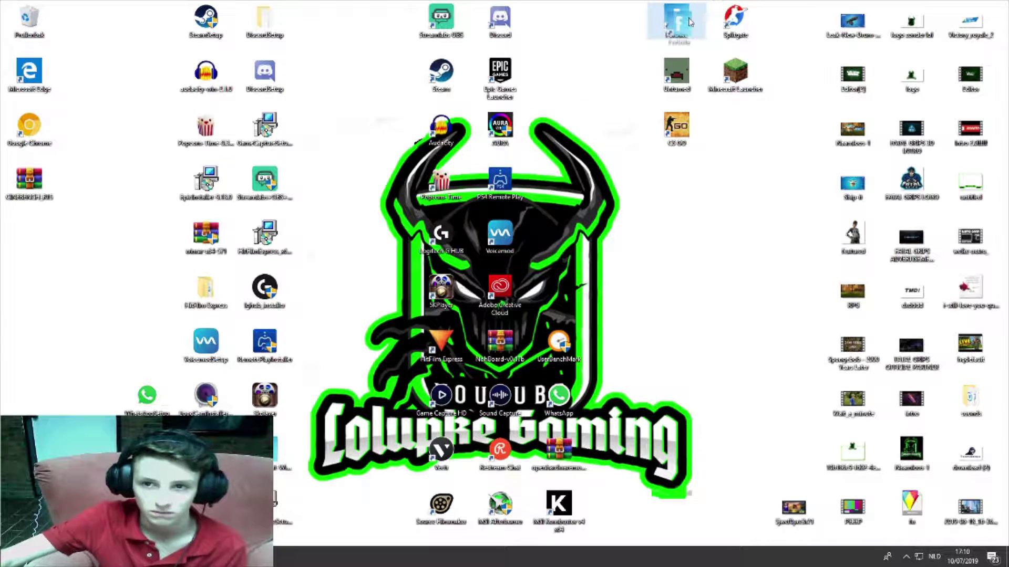
{"action": "left_click", "coordinate": [767, 250]}
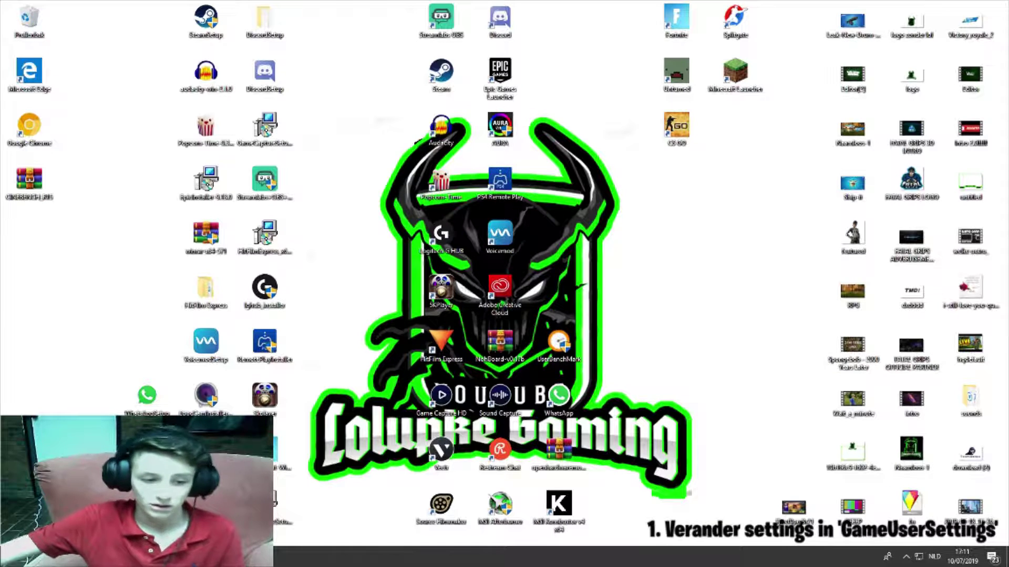
Open a file explorer window on this PC and go to the %appdata% location
{"action": "key", "text": "super+e"}
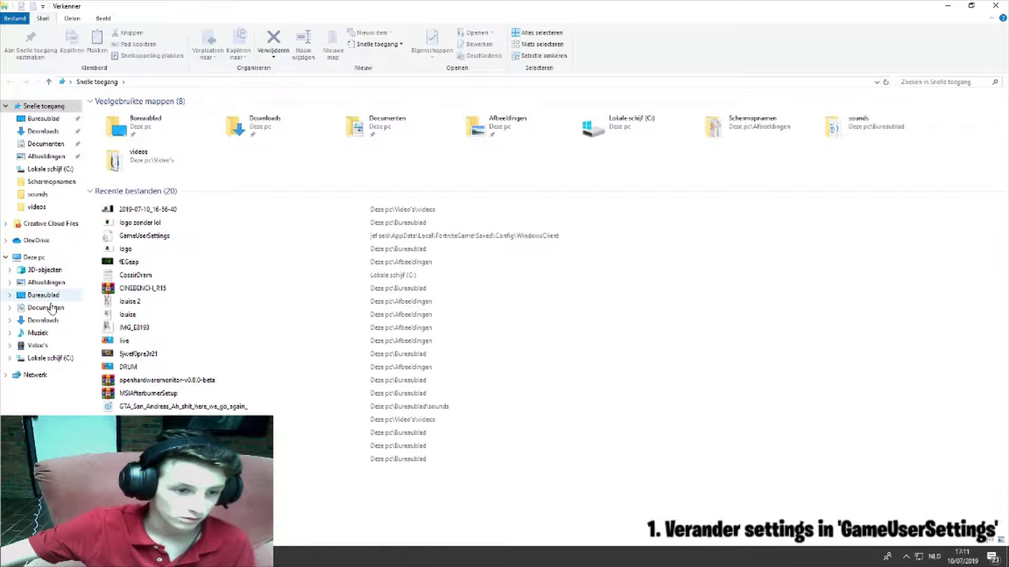
{"action": "left_click", "coordinate": [58, 260]}
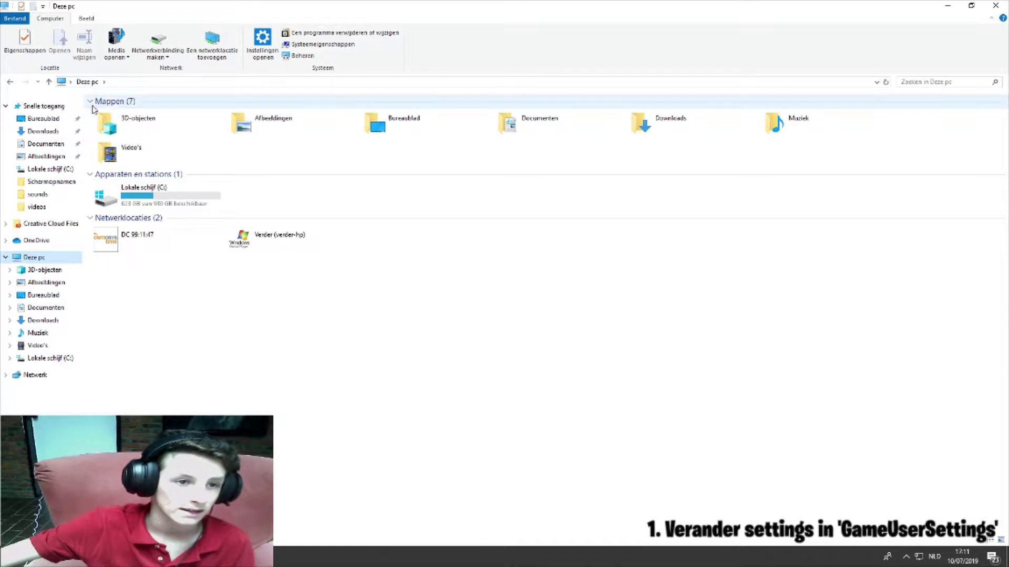
{"action": "left_click", "coordinate": [125, 83]}
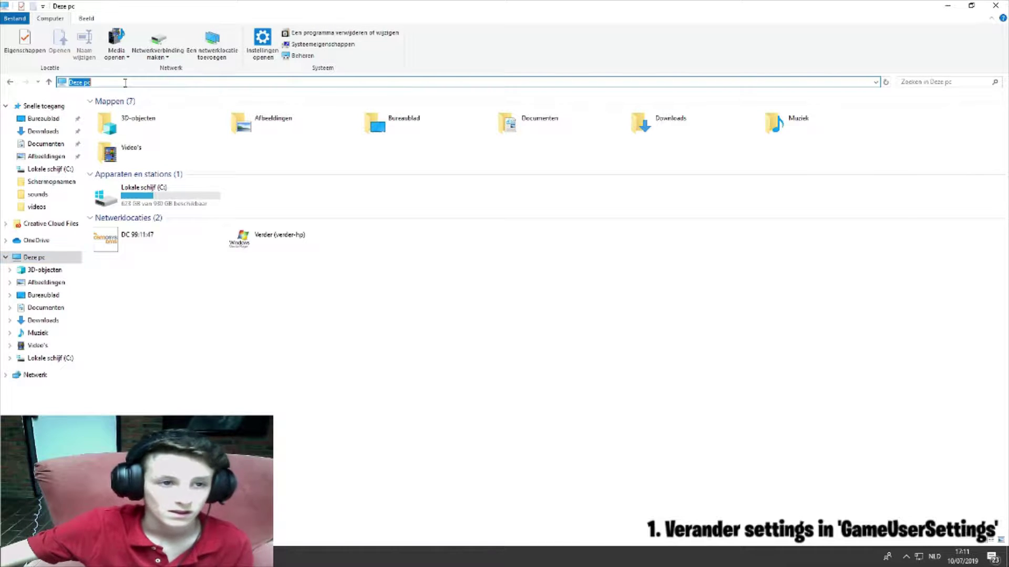
{"action": "left_click", "coordinate": [126, 82]}
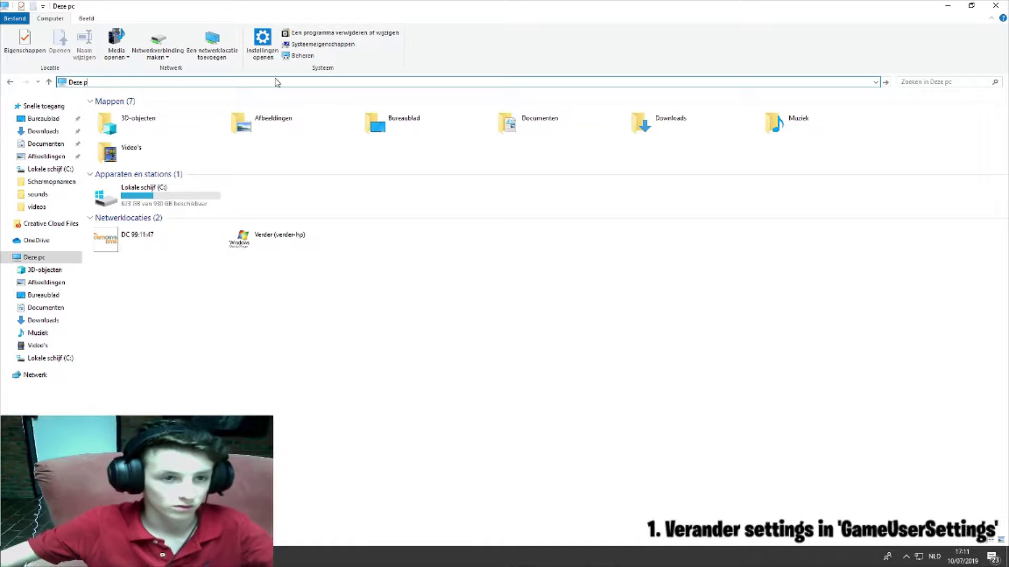
{"action": "key", "text": "BackSpace"}
{"action": "key", "text": "BackSpace"}
{"action": "key", "text": "BackSpace"}
{"action": "key", "text": "BackSpace"}
{"action": "key", "text": "BackSpace"}
{"action": "key", "text": "BackSpace"}
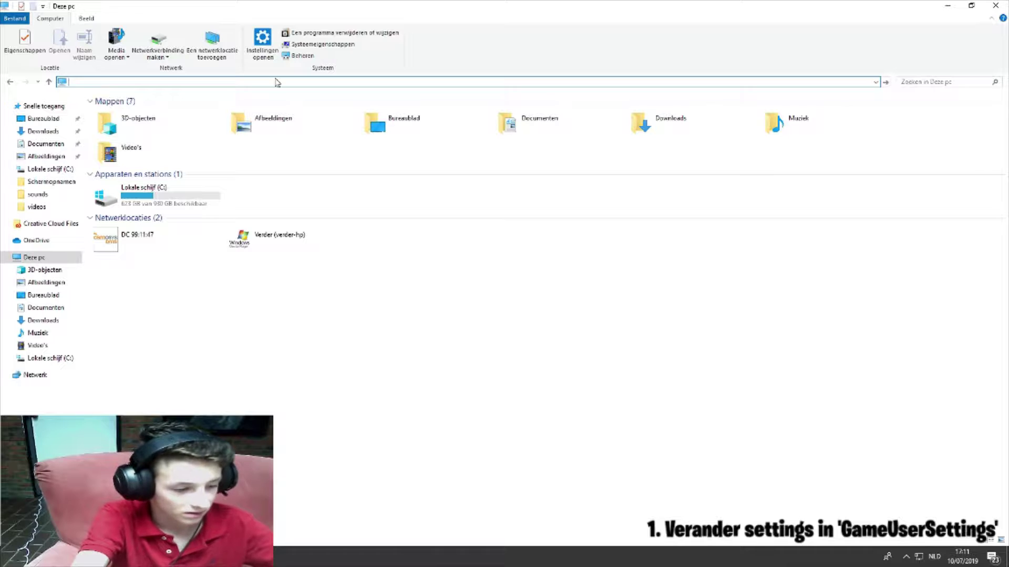
{"action": "type", "text": "%"}
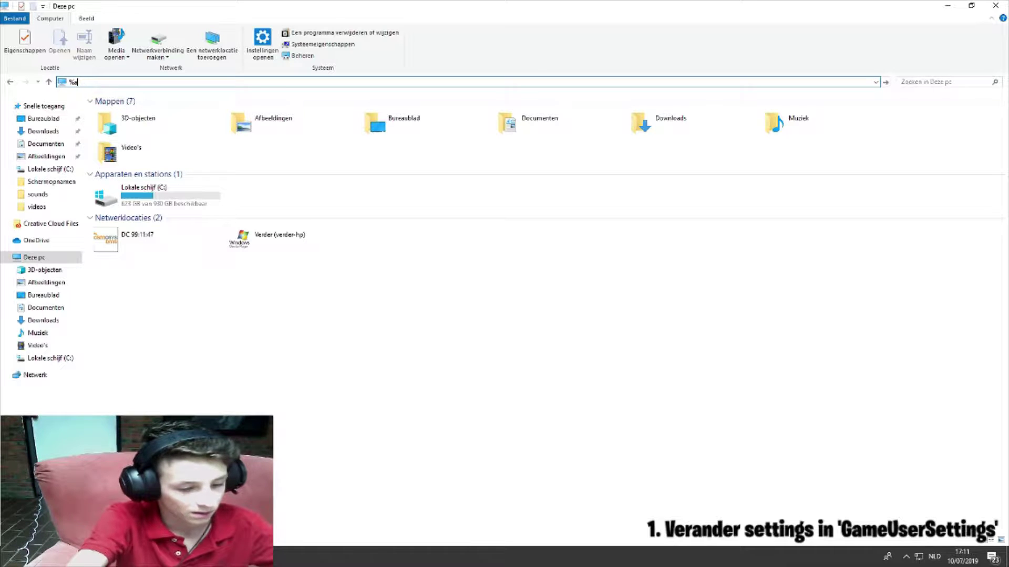
{"action": "type", "text": "appdata%"}
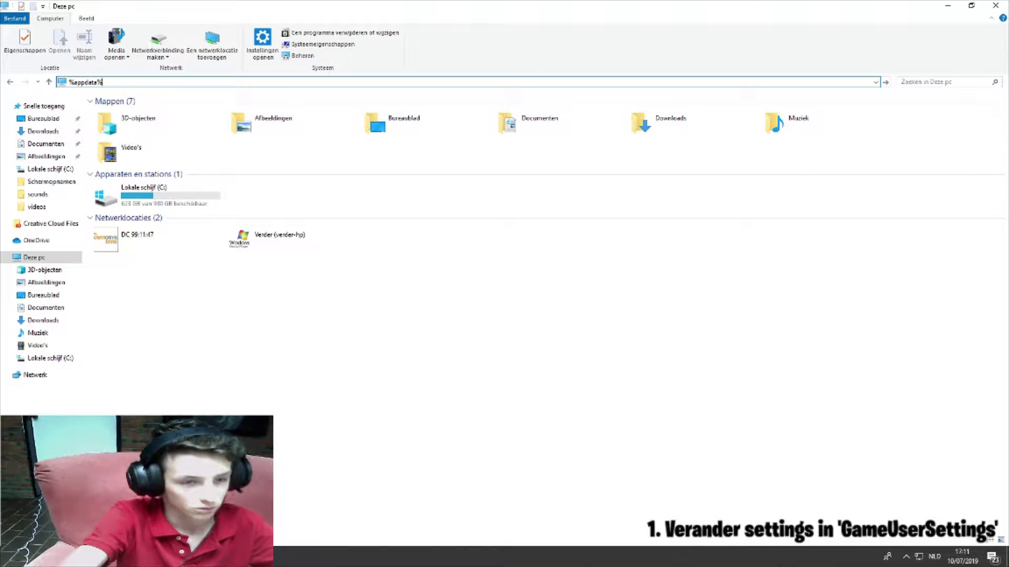
{"action": "key", "text": "Return"}
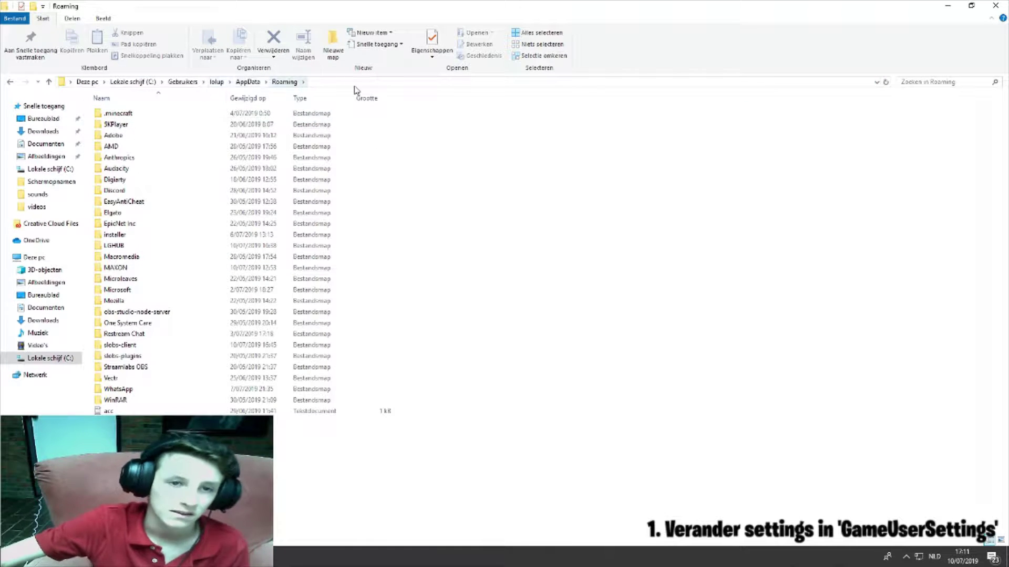
Go up to the AppData folder and open Local > FortniteGame > Saved > Config > WindowsClient
{"action": "left_click", "coordinate": [247, 82]}
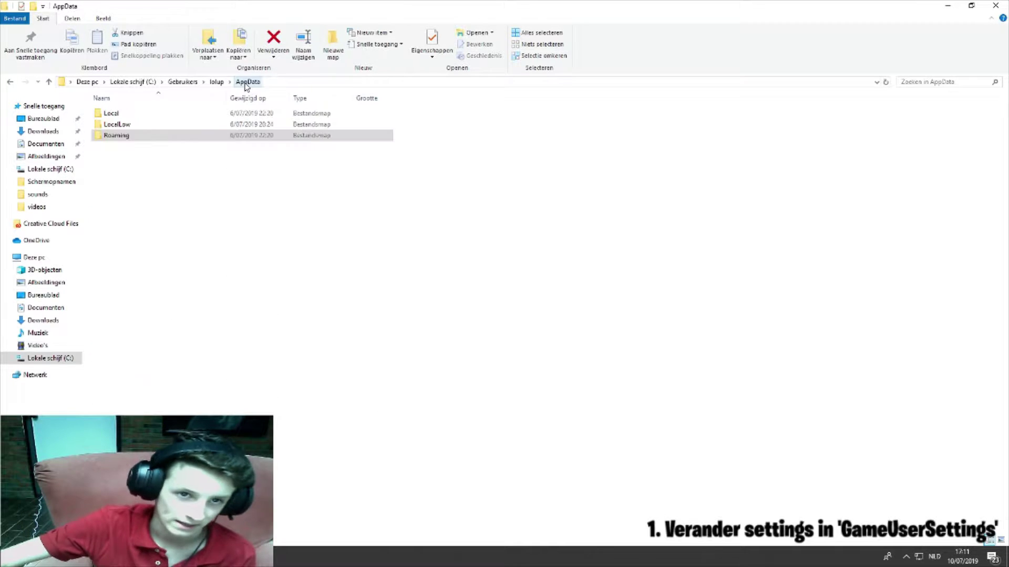
{"action": "double_click", "coordinate": [170, 114]}
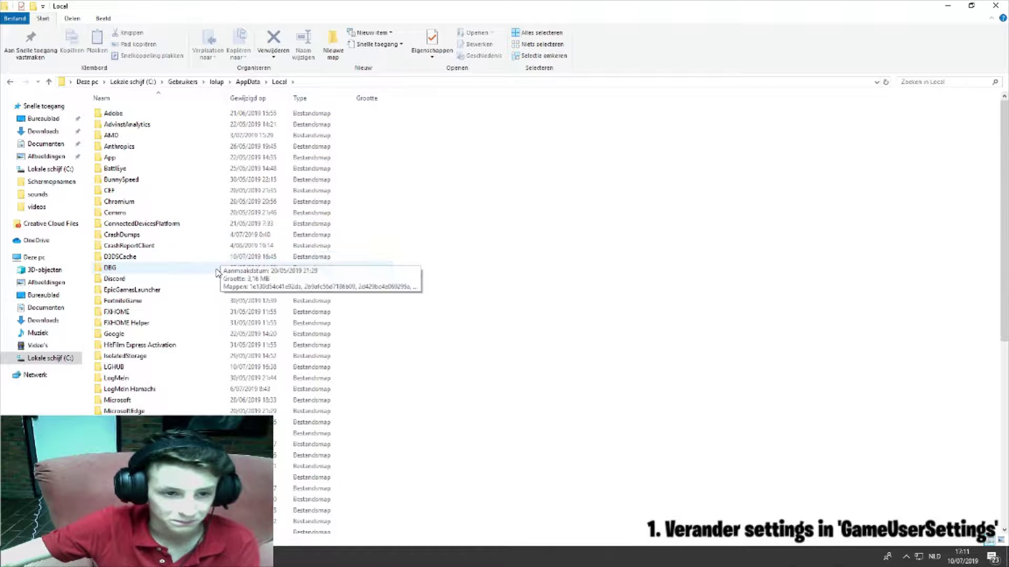
{"action": "left_click", "coordinate": [203, 304]}
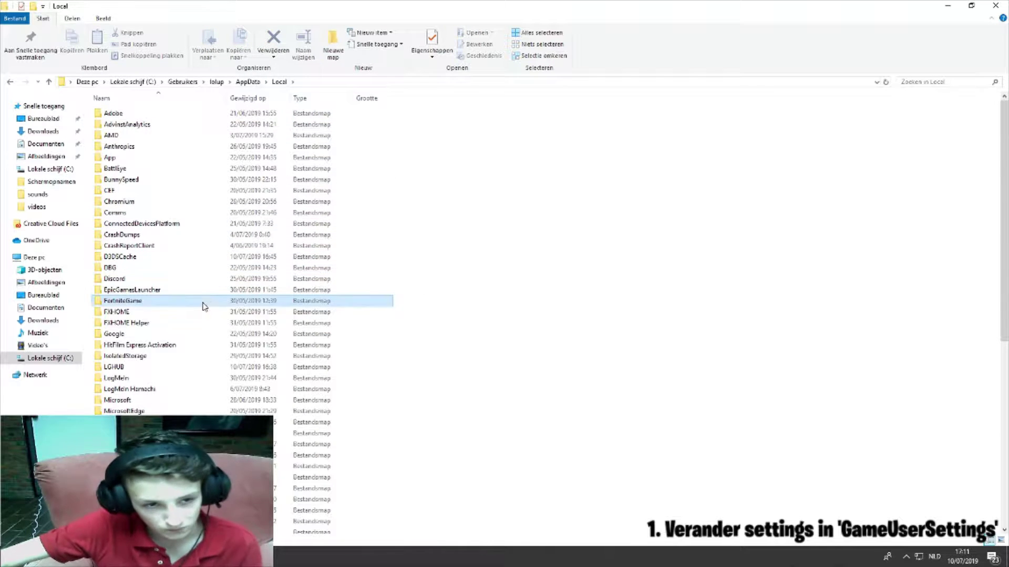
{"action": "double_click", "coordinate": [151, 304]}
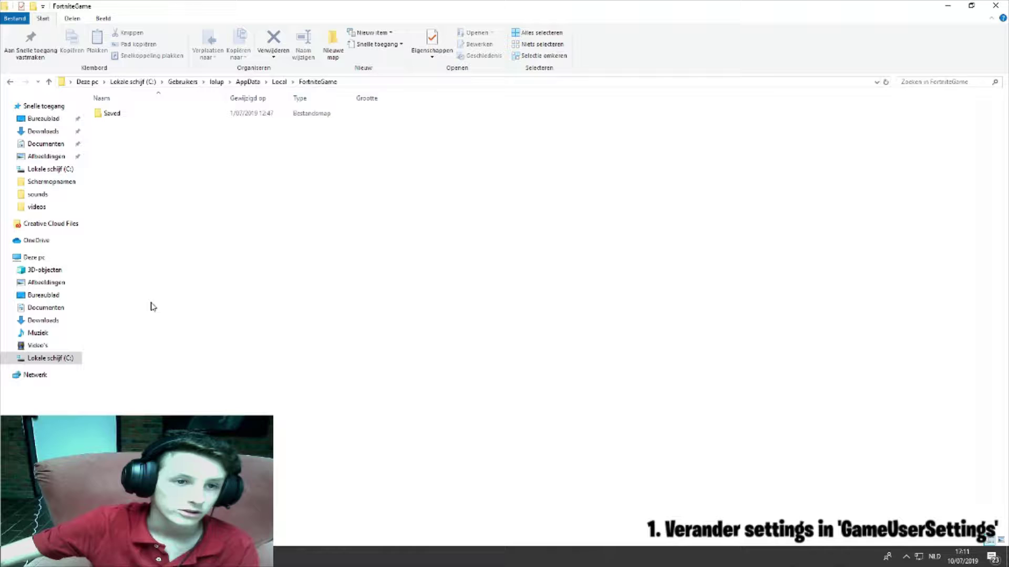
{"action": "double_click", "coordinate": [177, 114]}
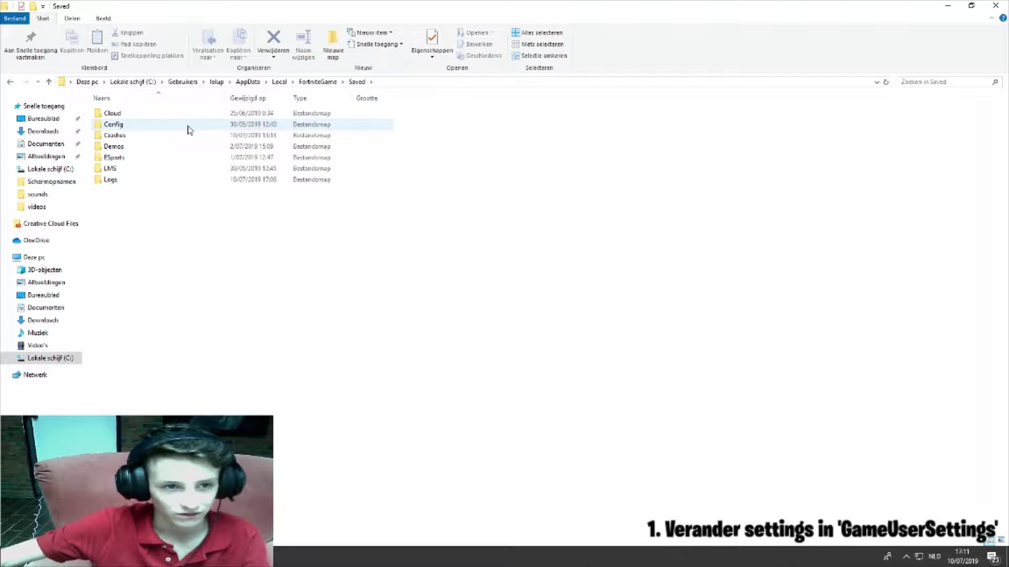
{"action": "left_click", "coordinate": [139, 128]}
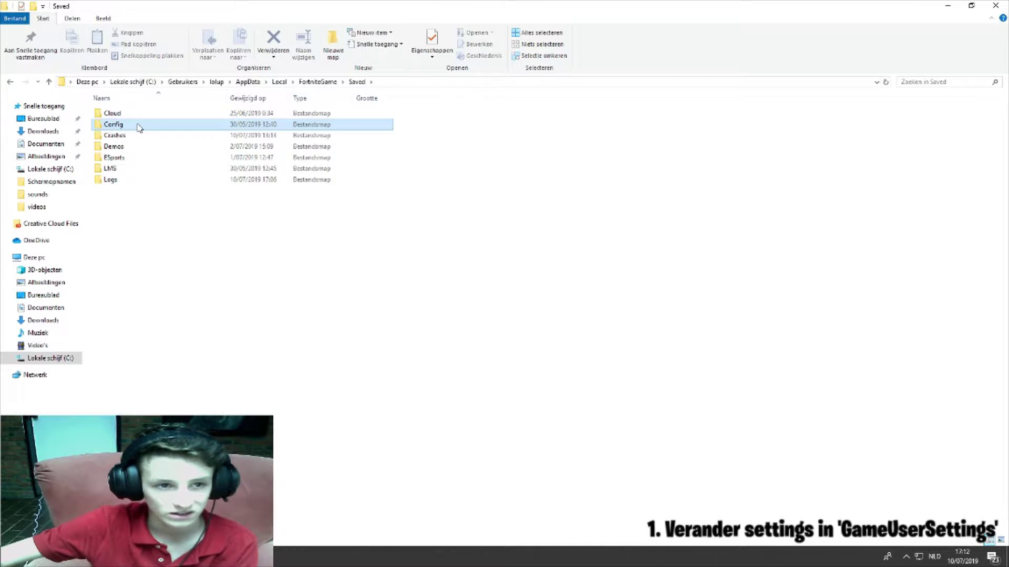
{"action": "double_click", "coordinate": [139, 128]}
{"action": "double_click", "coordinate": [147, 125]}
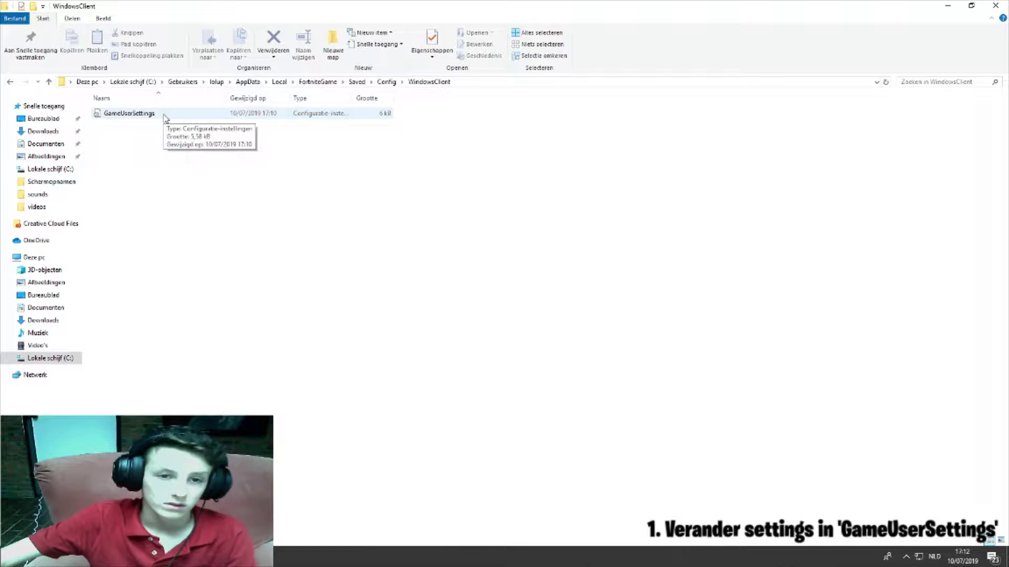
In the properties of the GameUserSettings file, make sure the read-only attribute is off and apply the setting
{"action": "right_click", "coordinate": [164, 117]}
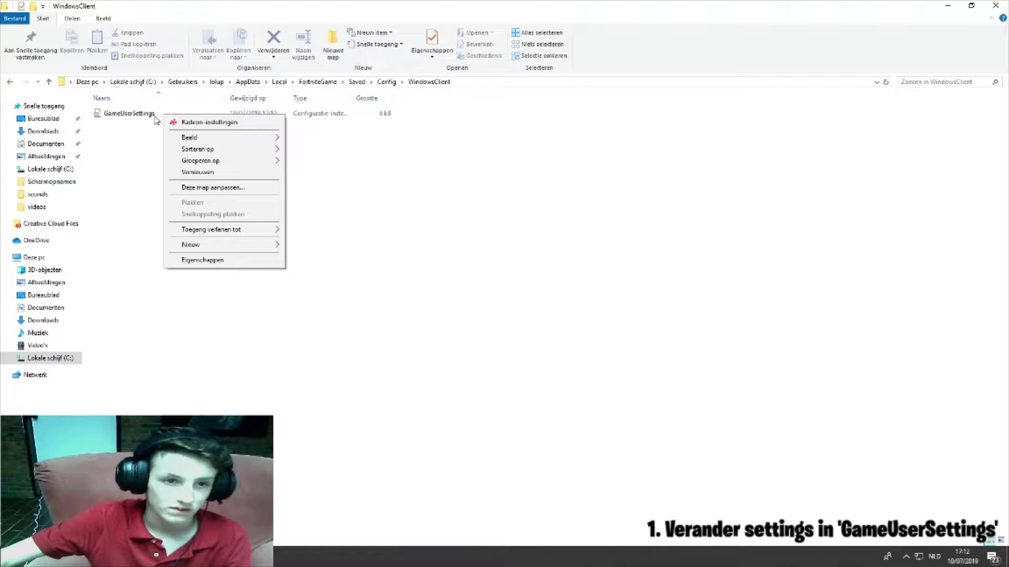
{"action": "left_click", "coordinate": [141, 113]}
{"action": "left_click", "coordinate": [142, 113]}
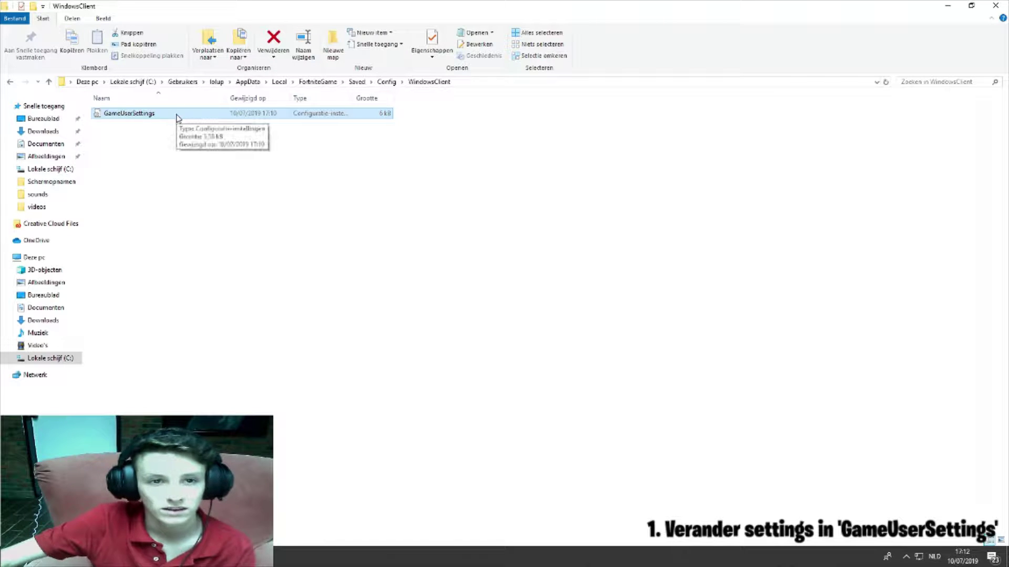
{"action": "right_click", "coordinate": [177, 117]}
{"action": "left_click", "coordinate": [247, 384]}
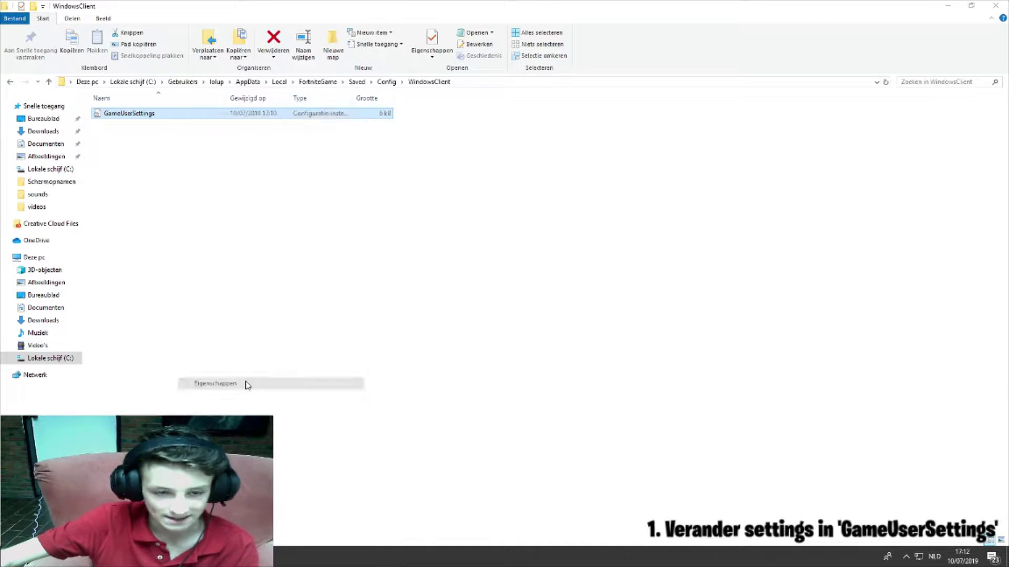
{"action": "left_click", "coordinate": [232, 315]}
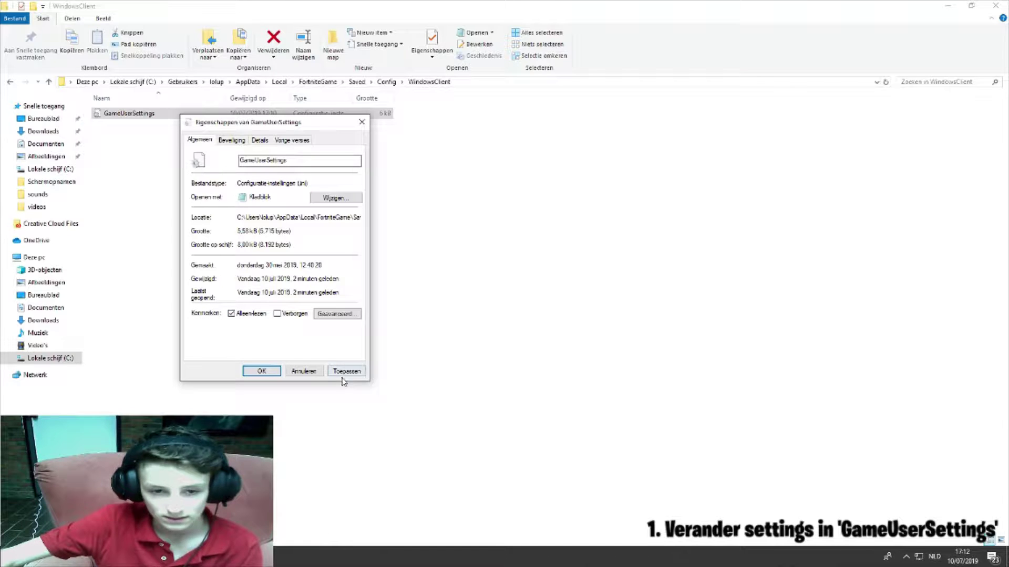
{"action": "left_click", "coordinate": [344, 372]}
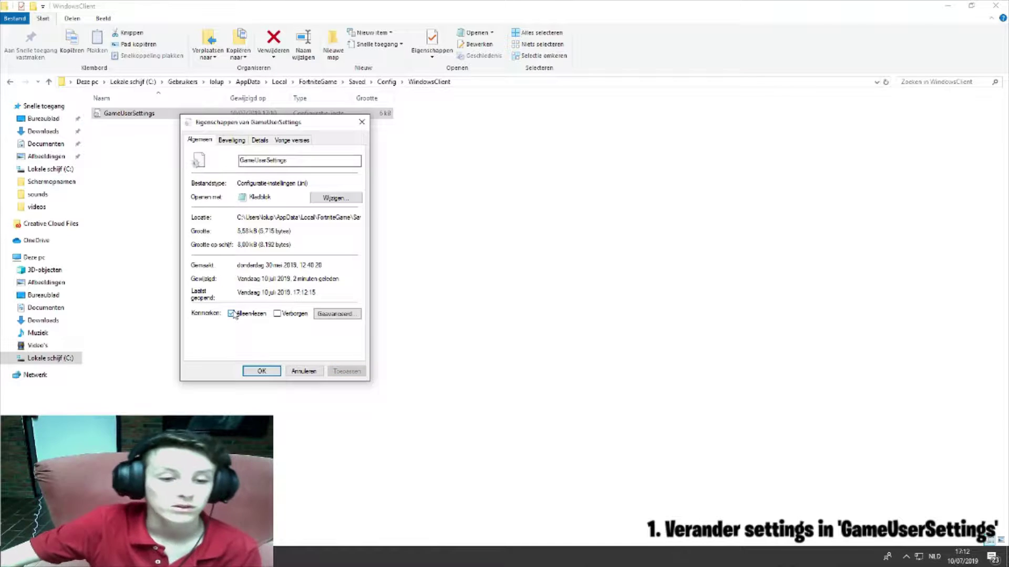
{"action": "left_click", "coordinate": [233, 315]}
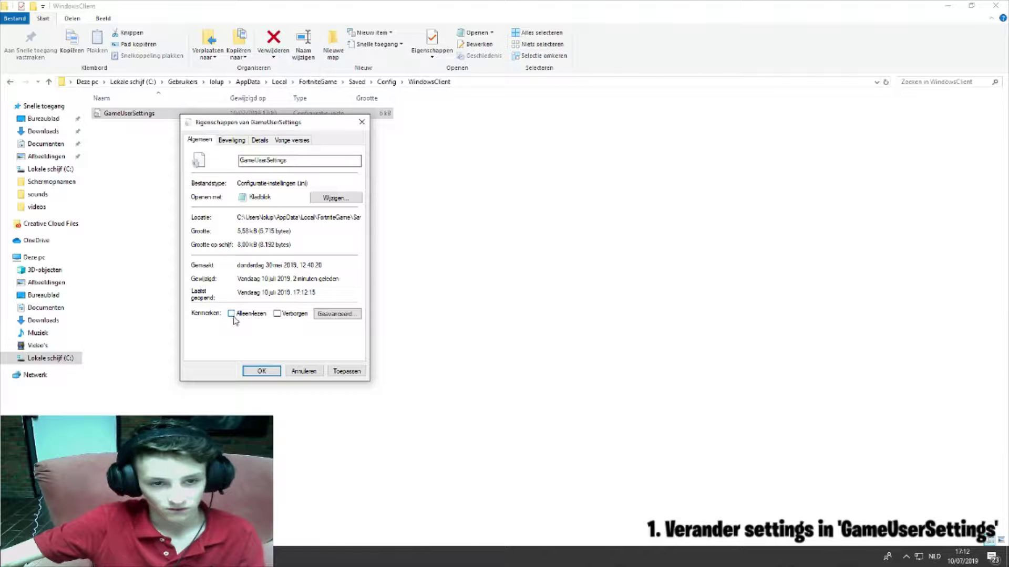
{"action": "left_click", "coordinate": [348, 372]}
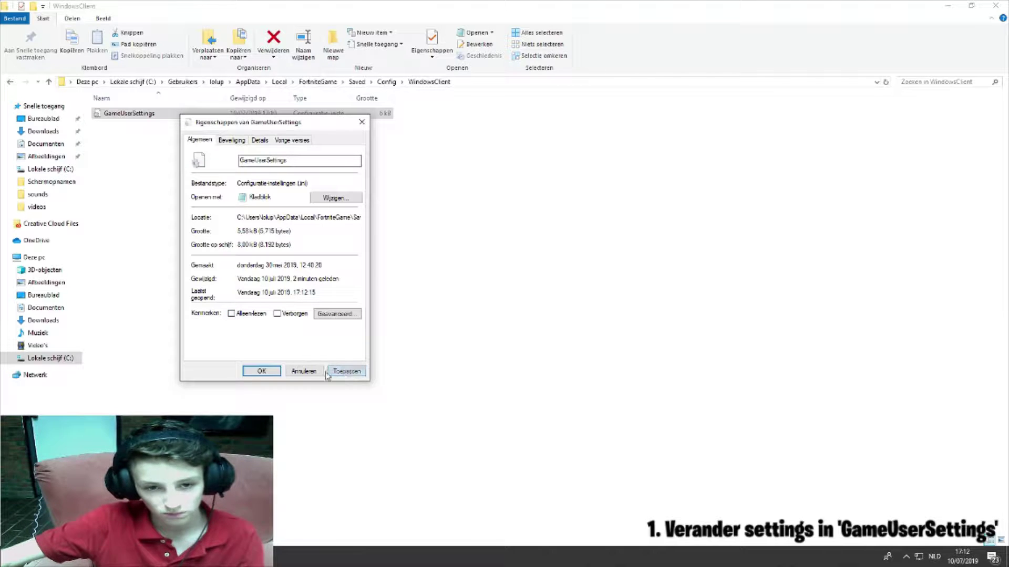
{"action": "left_click", "coordinate": [262, 371]}
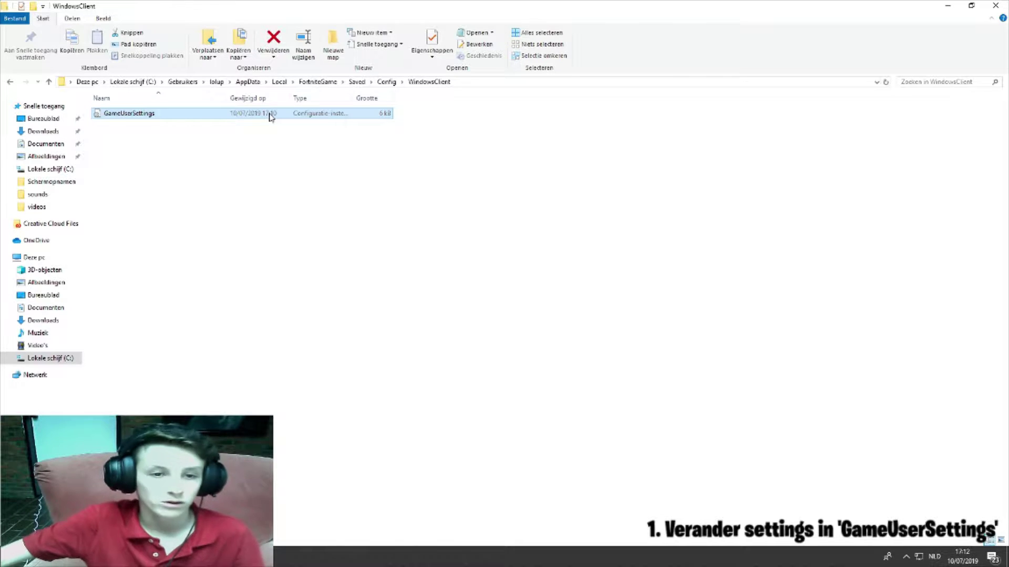
Open the GameUserSettings file in Notepad and set ResolutionSizeX to 1440
{"action": "double_click", "coordinate": [270, 116]}
{"action": "left_click", "coordinate": [702, 71]}
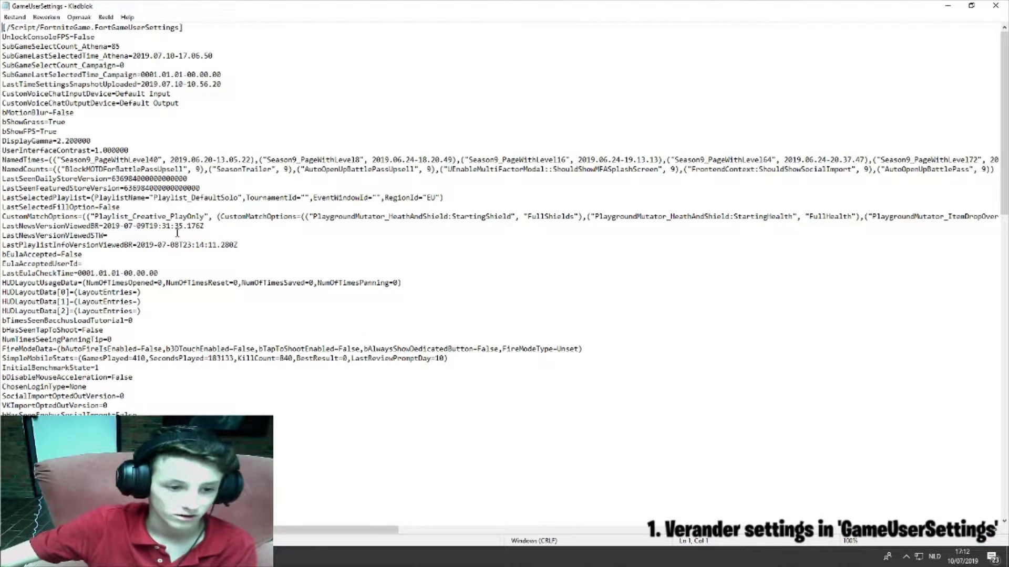
{"action": "scroll", "coordinate": [177, 231], "scroll_direction": "down", "scroll_amount": 12}
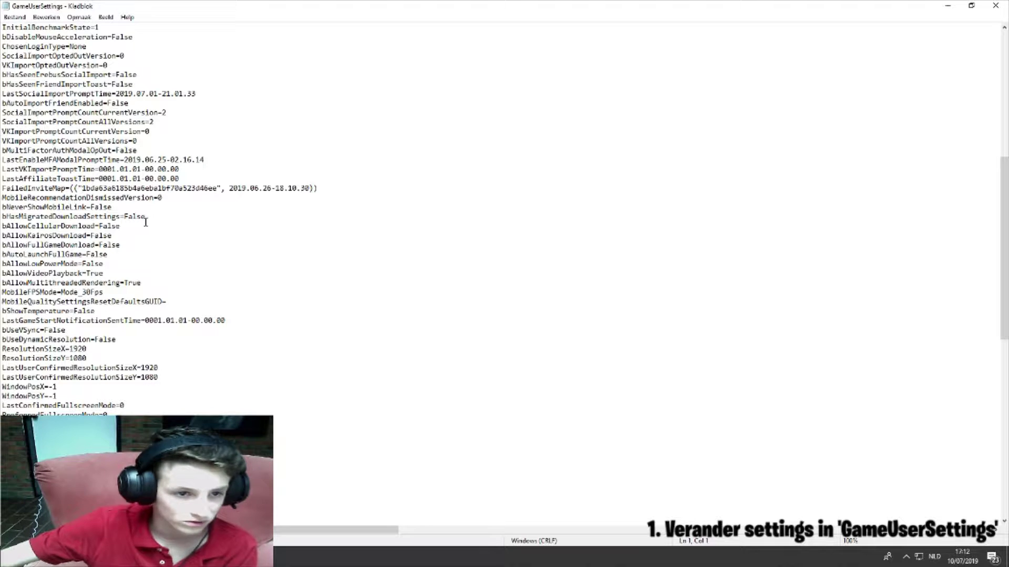
{"action": "left_click", "coordinate": [89, 349]}
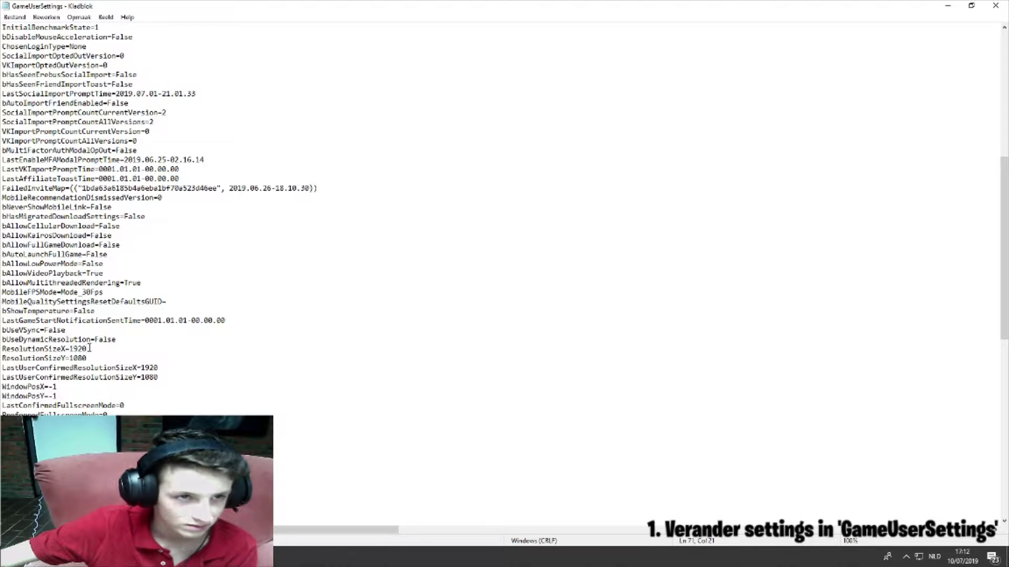
{"action": "scroll", "coordinate": [89, 348], "scroll_direction": "up", "scroll_amount": 4}
{"action": "scroll", "coordinate": [96, 323], "scroll_direction": "down", "scroll_amount": 6}
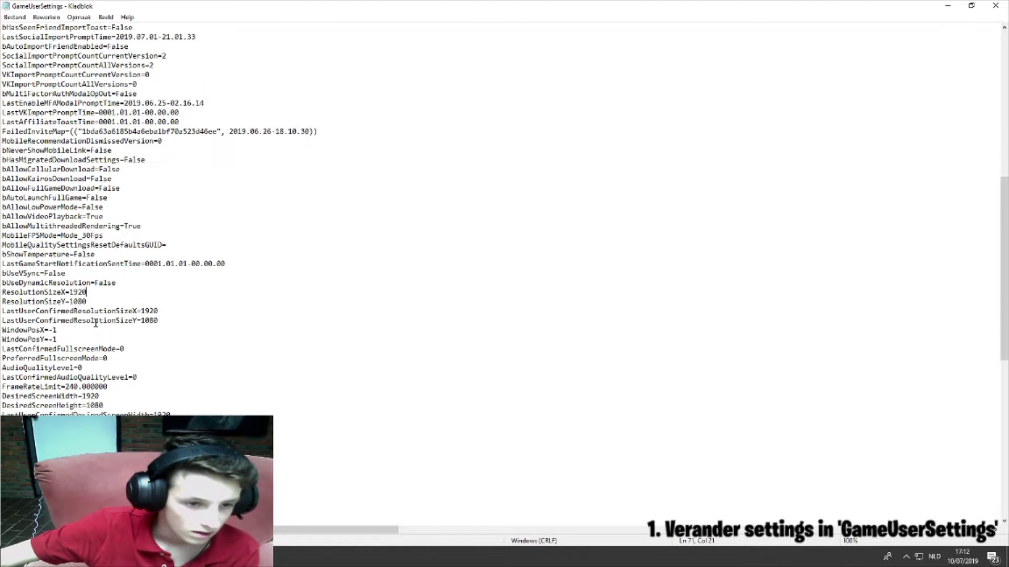
{"action": "scroll", "coordinate": [96, 323], "scroll_direction": "down", "scroll_amount": 2}
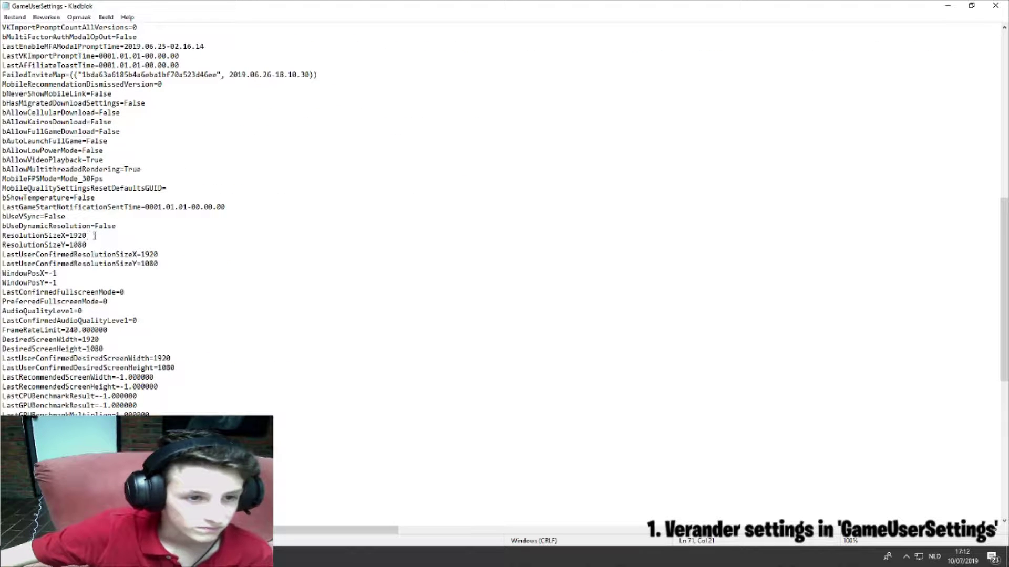
{"action": "left_click_drag", "start_coordinate": [88, 235], "coordinate": [74, 236]}
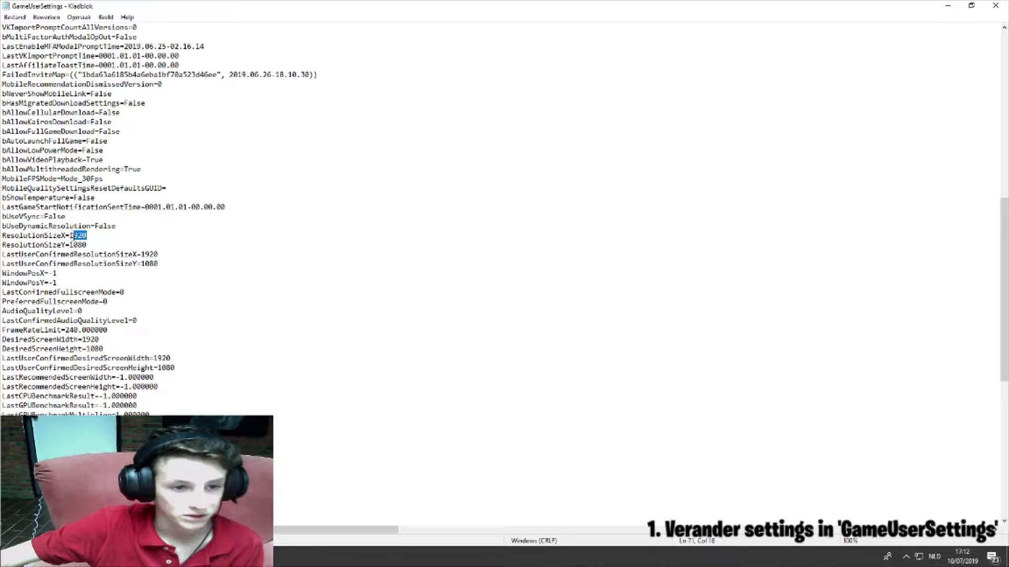
{"action": "type", "text": "440"}
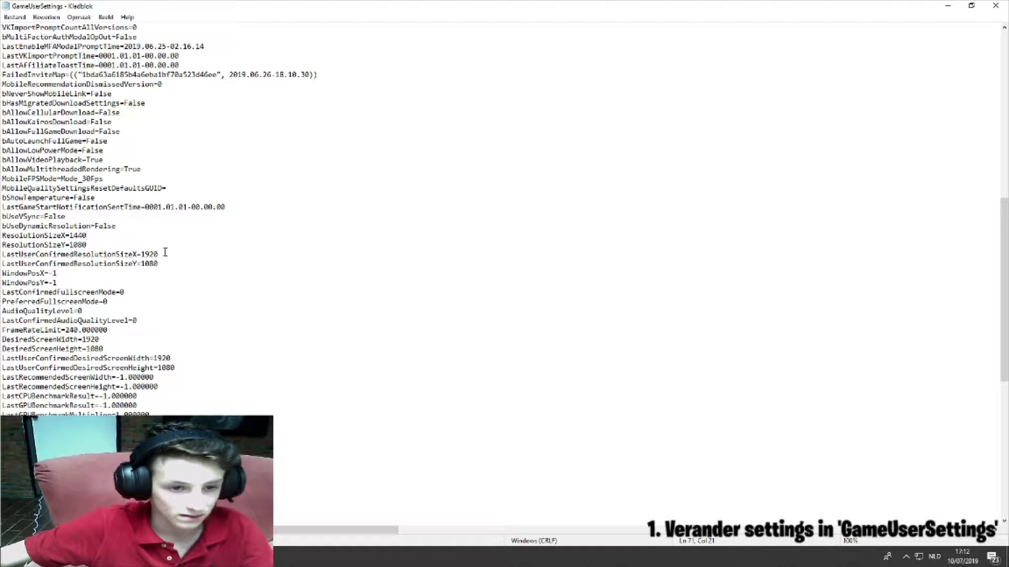
Set LastUserConfirmedResolutionSizeX to 1440 in the GameUserSettings file
{"action": "key", "text": "BackSpace"}
{"action": "key", "text": "BackSpace"}
{"action": "key", "text": "BackSpace"}
{"action": "key", "text": "BackSpace"}
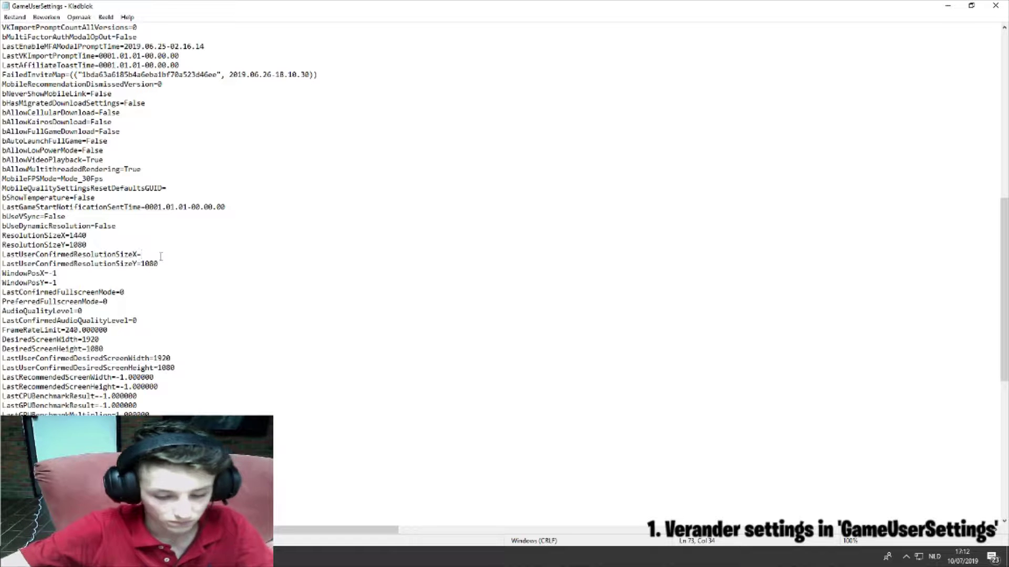
{"action": "type", "text": "1440"}
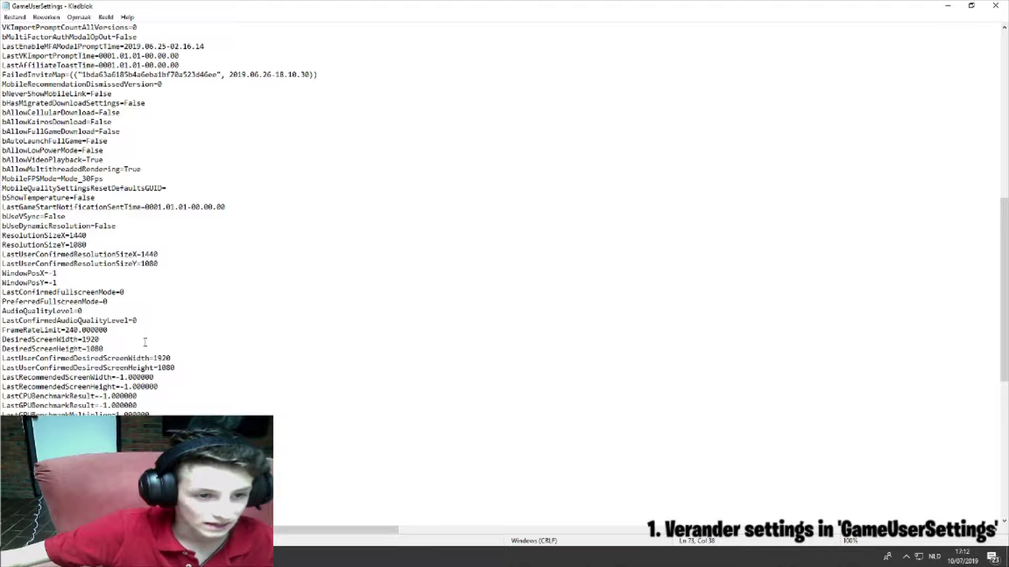
{"action": "scroll", "coordinate": [126, 346], "scroll_direction": "down", "scroll_amount": 2}
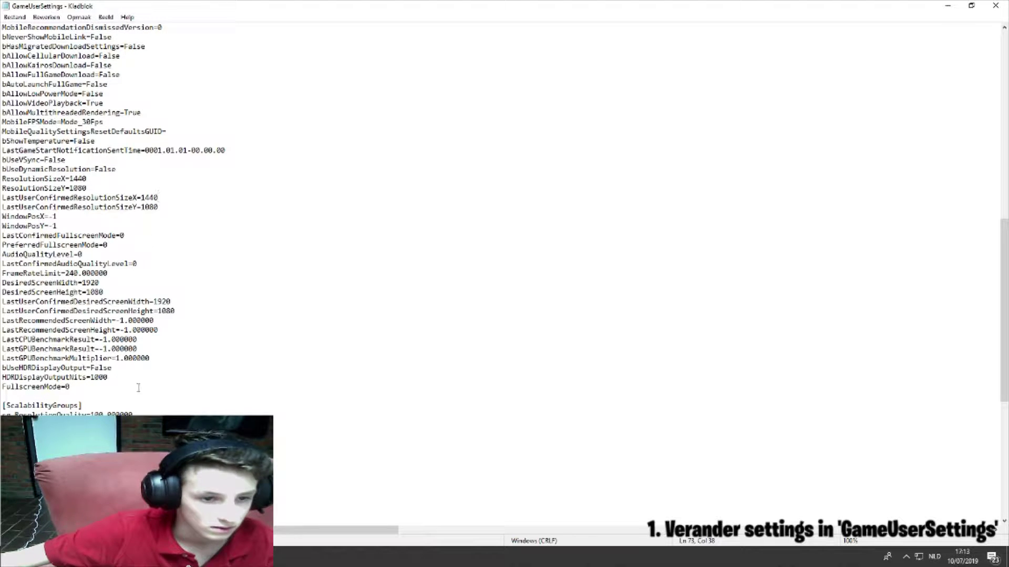
Set DesiredScreenWidth to 1440 in the GameUserSettings file
{"action": "left_click_drag", "start_coordinate": [184, 311], "coordinate": [3, 284]}
{"action": "left_click", "coordinate": [100, 284]}
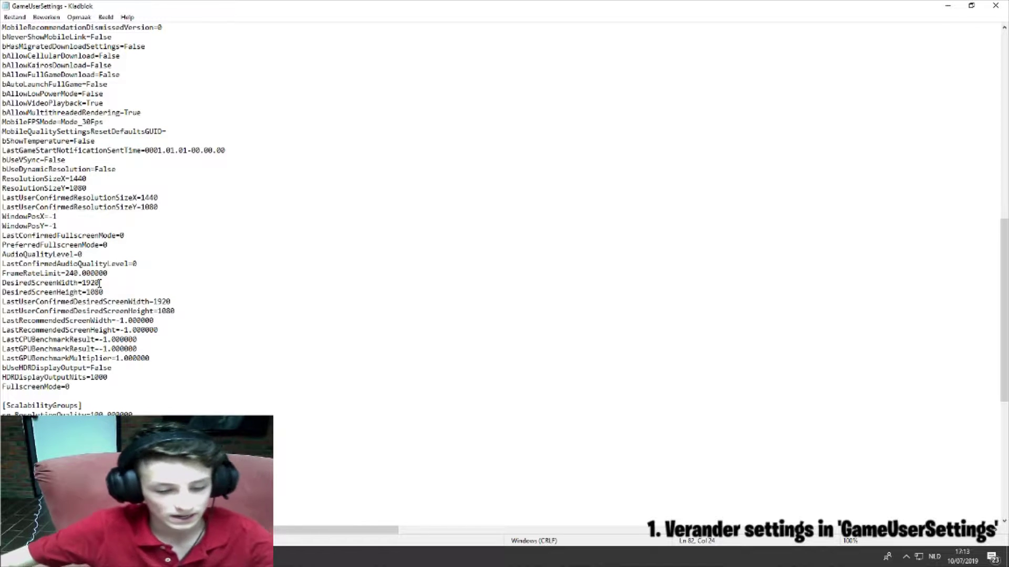
{"action": "key", "text": "BackSpace"}
{"action": "key", "text": "BackSpace"}
{"action": "type", "text": "1440"}
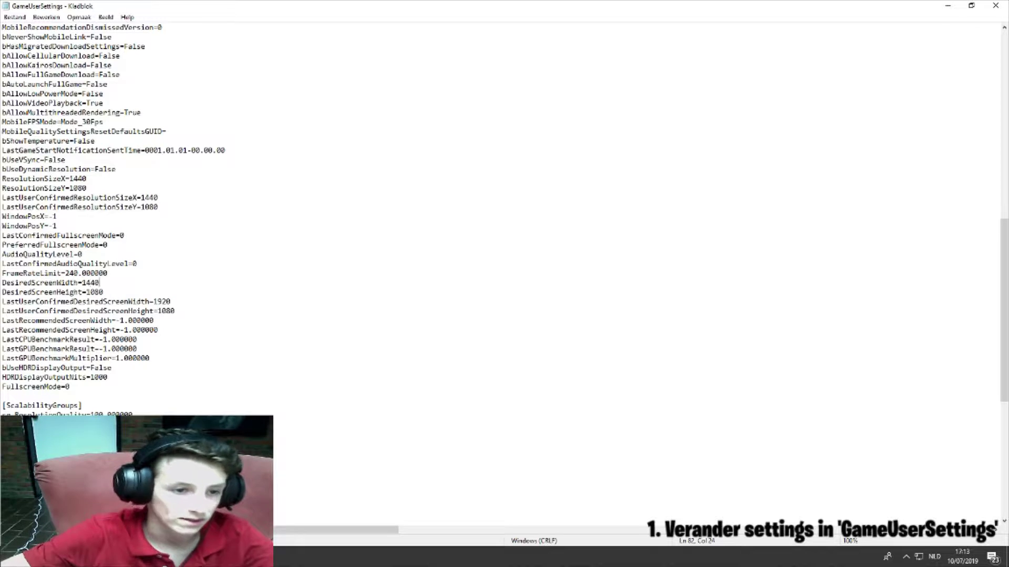
Set LastUserConfirmedDesiredScreenWidth to 1440 in the GameUserSettings file
{"action": "left_click", "coordinate": [172, 302]}
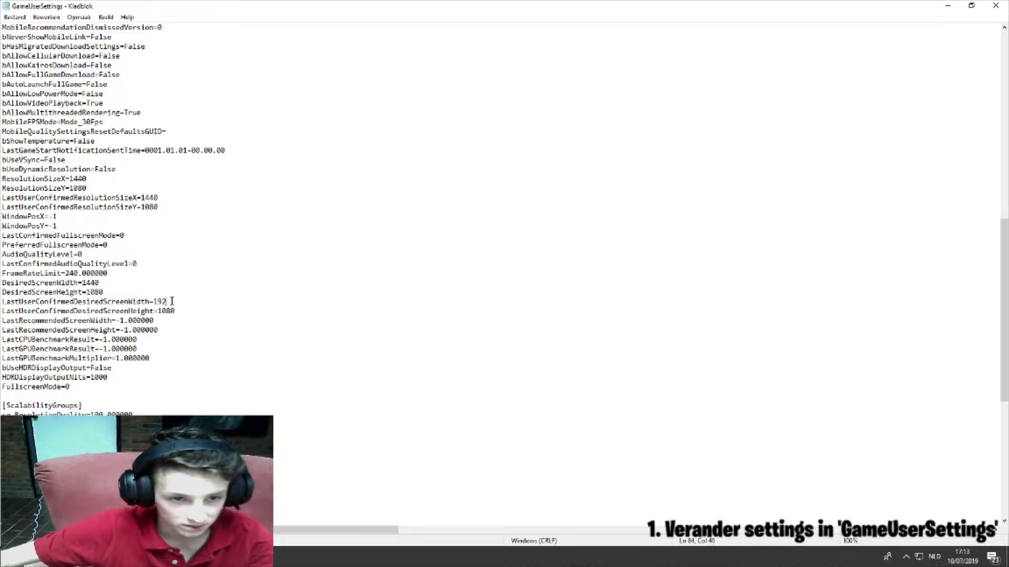
{"action": "key", "text": "BackSpace"}
{"action": "key", "text": "BackSpace"}
{"action": "key", "text": "BackSpace"}
{"action": "type", "text": "440"}
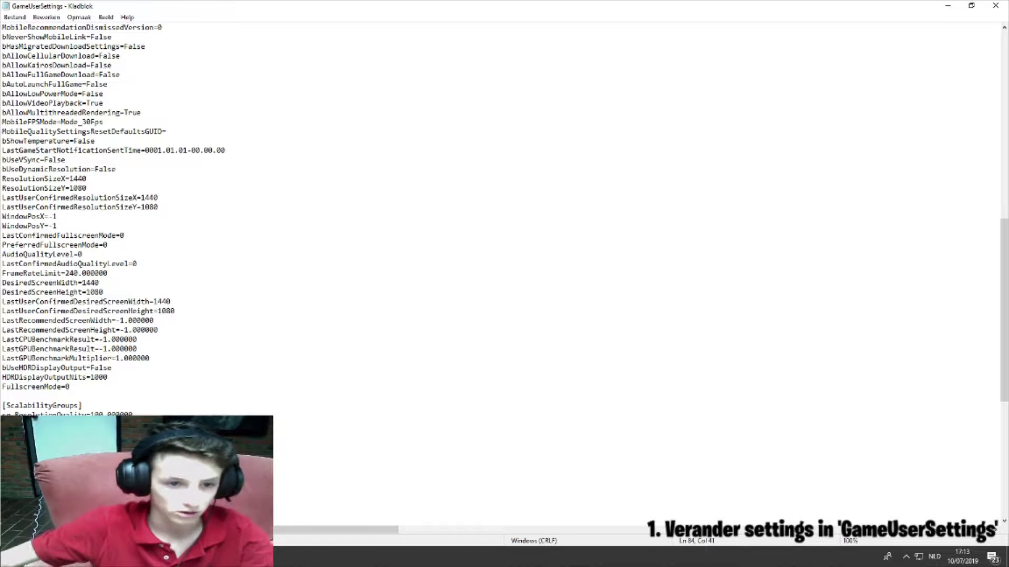
Save the GameUserSettings file, and close both the text editor and the WindowsClient folder window
{"action": "left_click", "coordinate": [15, 17]}
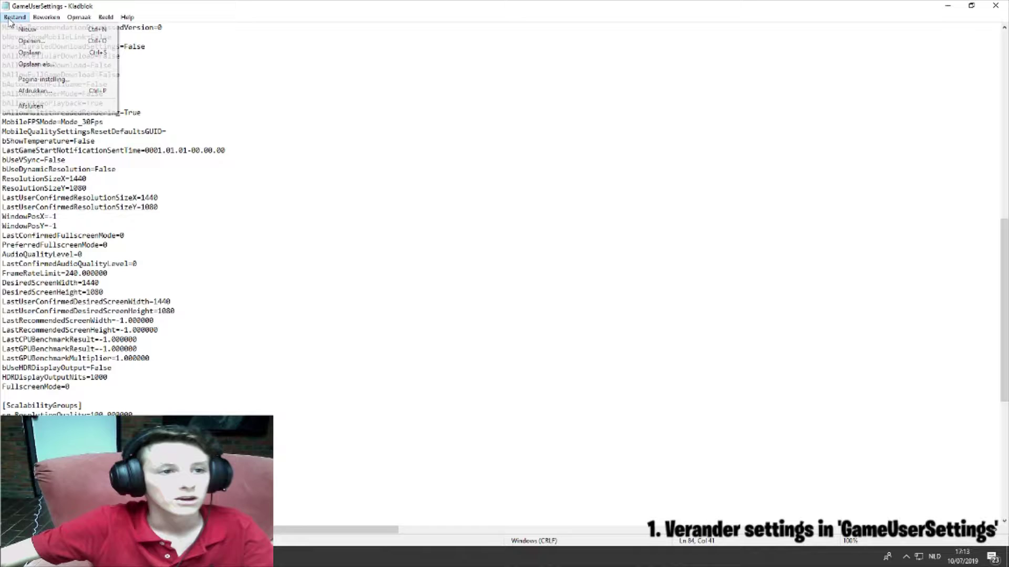
{"action": "left_click", "coordinate": [31, 54]}
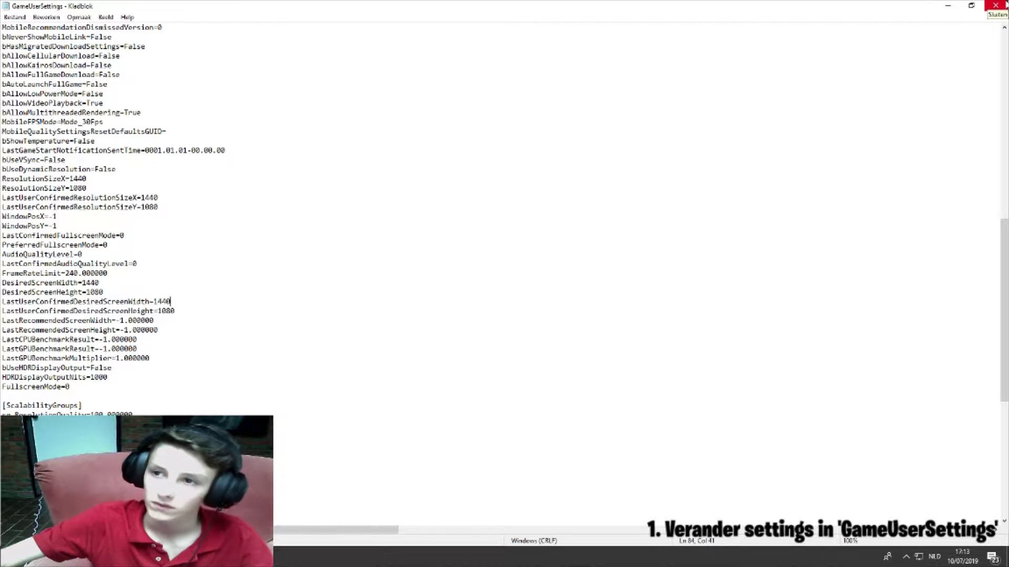
{"action": "left_click", "coordinate": [996, 6]}
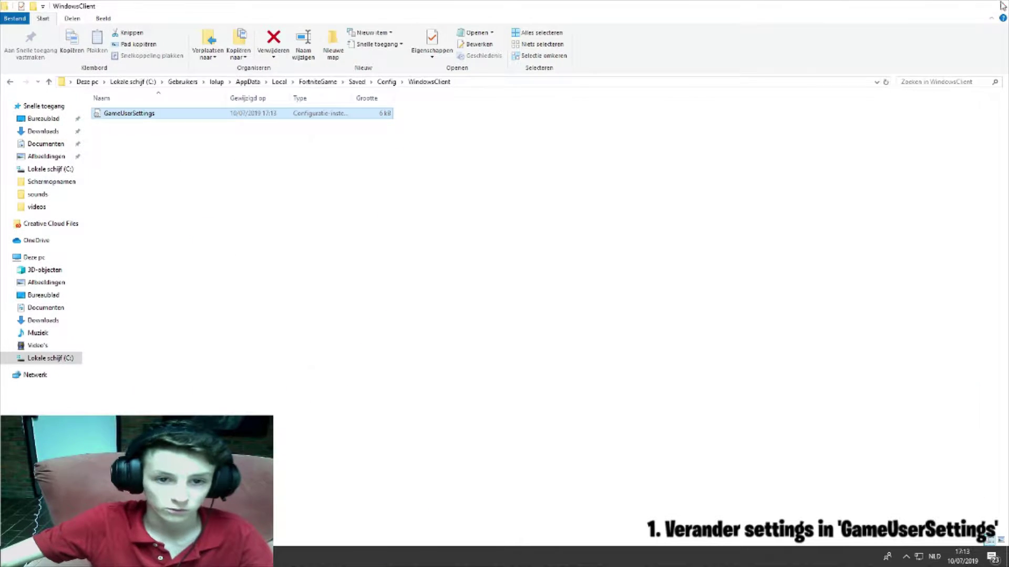
{"action": "left_click", "coordinate": [996, 6]}
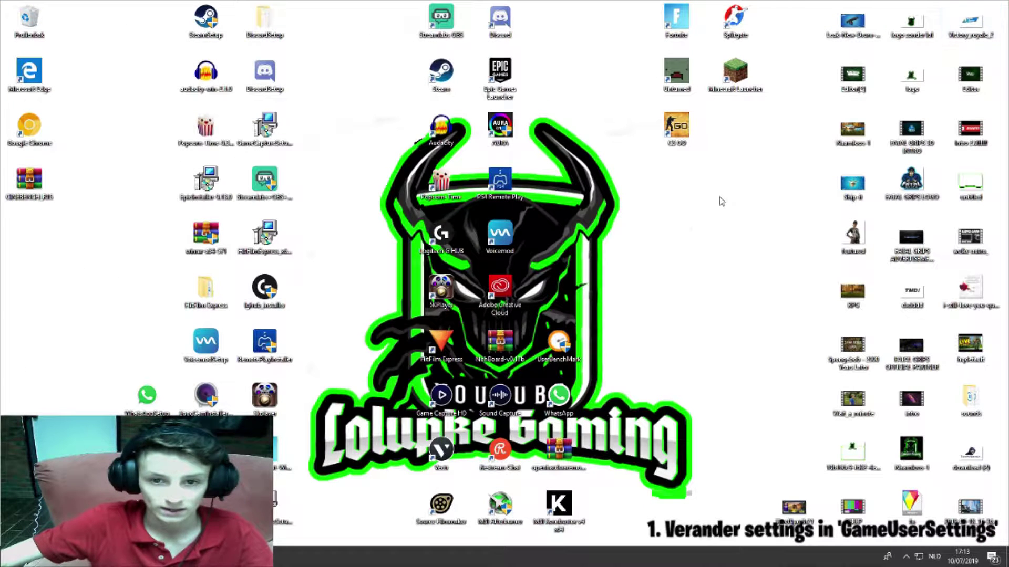
Open AMD Radeon Settings from the desktop and start creating a custom resolution for display 1
{"action": "right_click", "coordinate": [677, 245]}
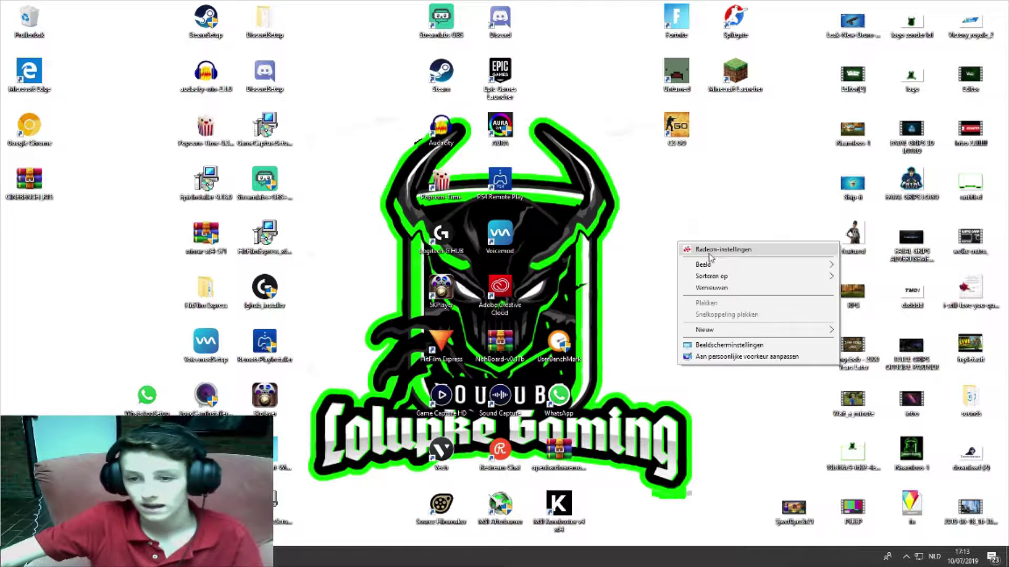
{"action": "left_click", "coordinate": [647, 210]}
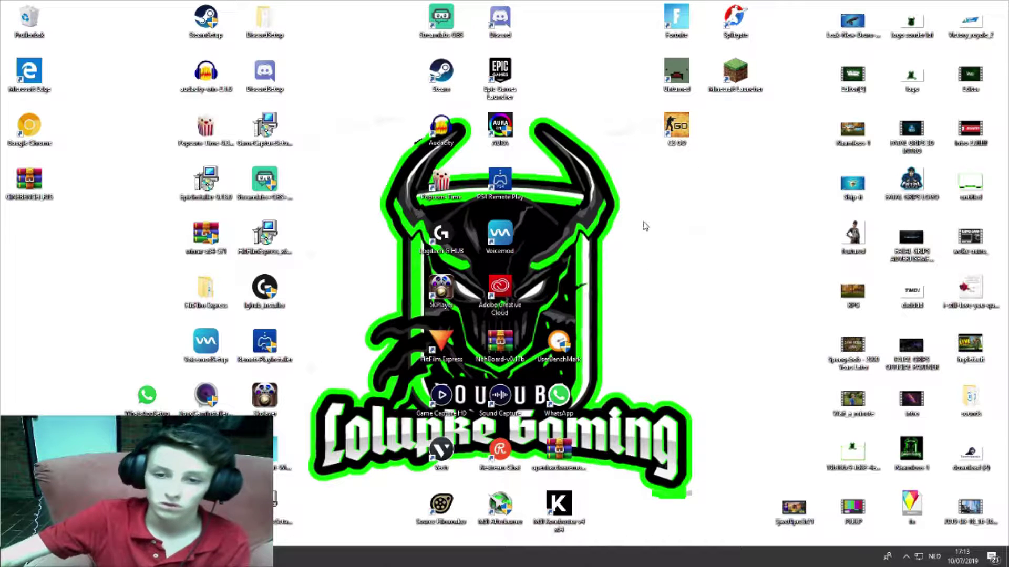
{"action": "right_click", "coordinate": [645, 273]}
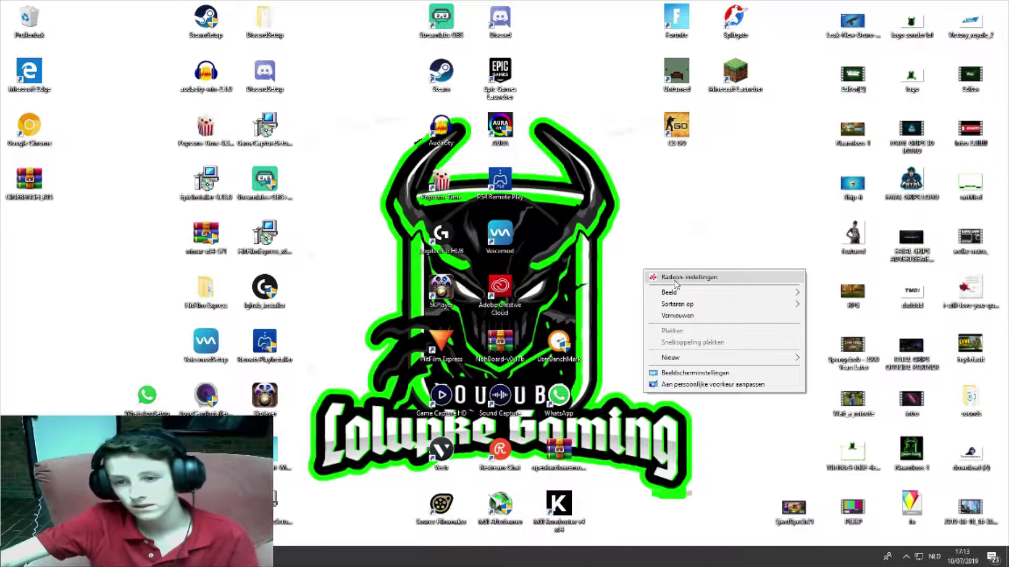
{"action": "left_click", "coordinate": [676, 277]}
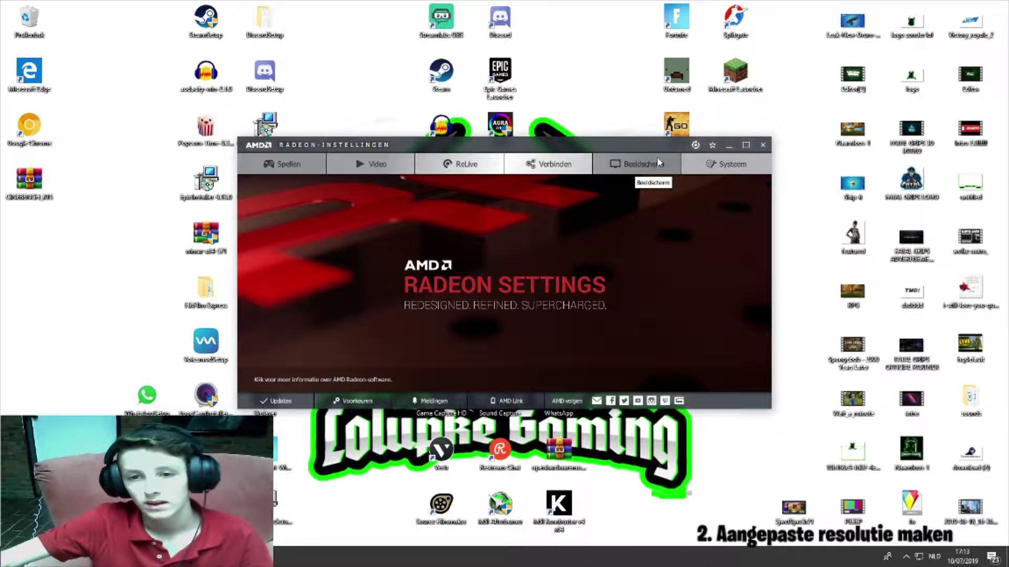
{"action": "left_click", "coordinate": [635, 167]}
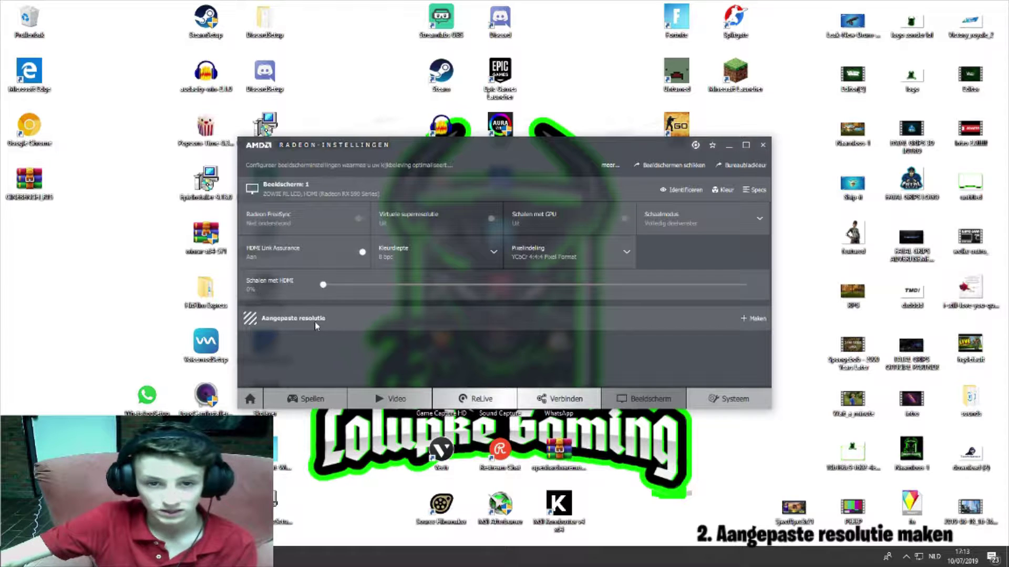
{"action": "left_click", "coordinate": [746, 317]}
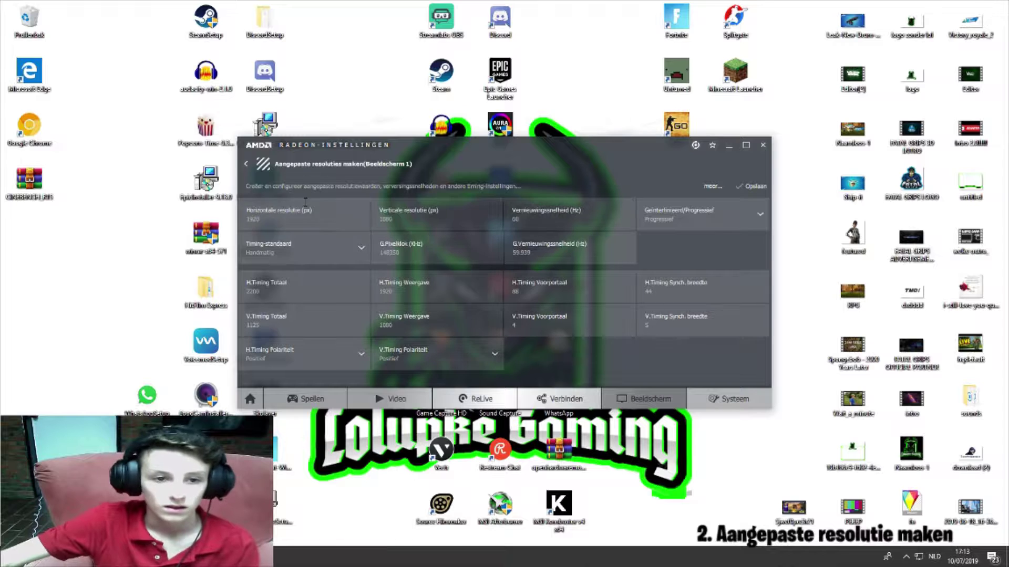
Set the custom resolution's horizontal resolution to 1440 px
{"action": "left_click", "coordinate": [286, 222]}
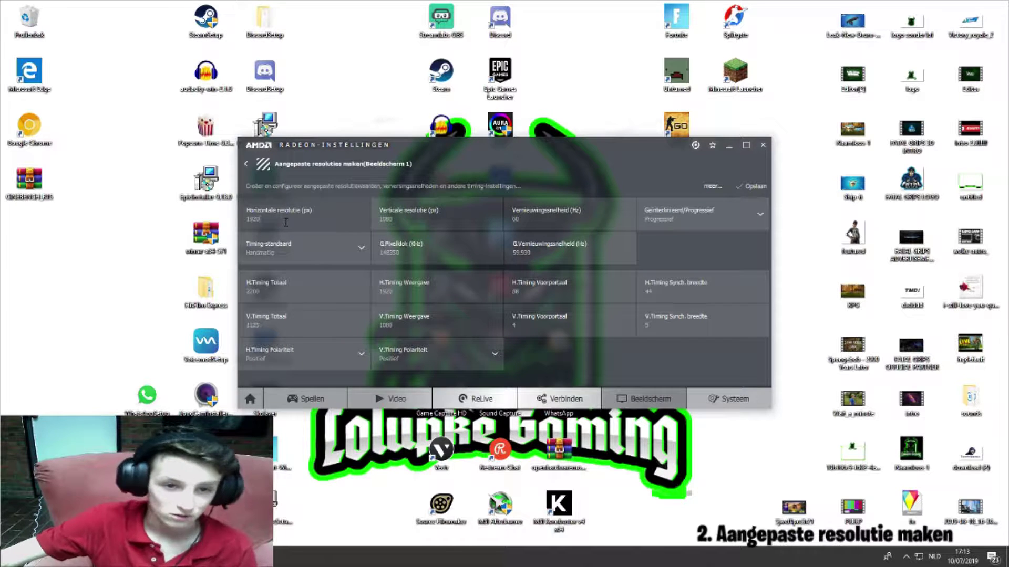
{"action": "key", "text": "BackSpace"}
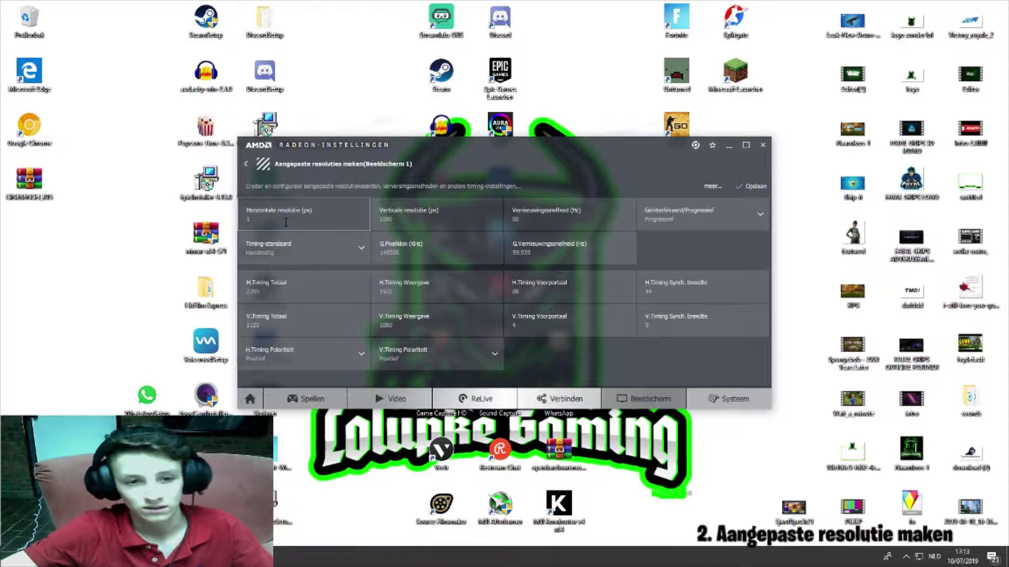
{"action": "type", "text": "440"}
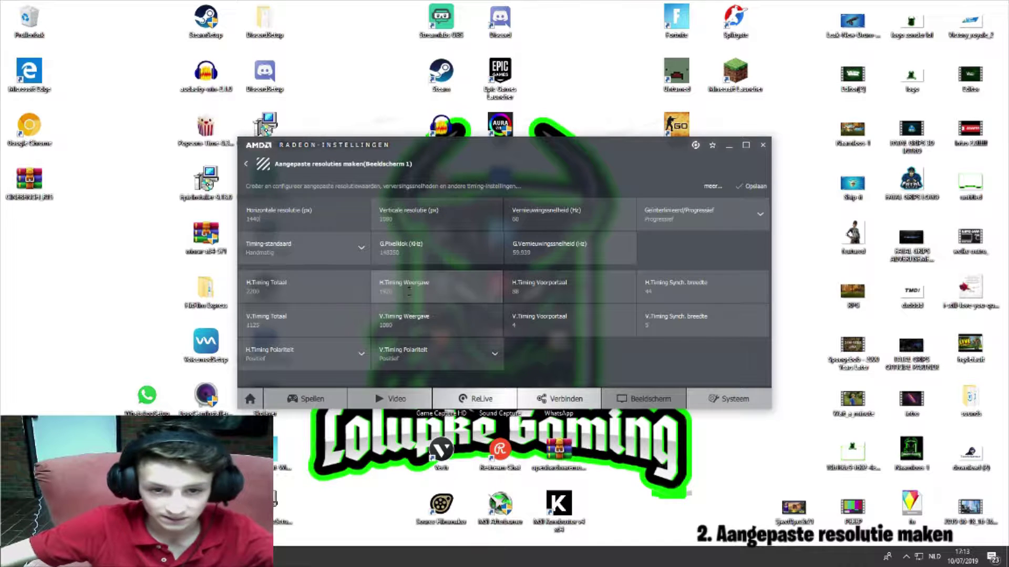
Set the horizontal timing display value (H.Timing Weergave) to 1440 and save the custom resolution
{"action": "left_click", "coordinate": [401, 292]}
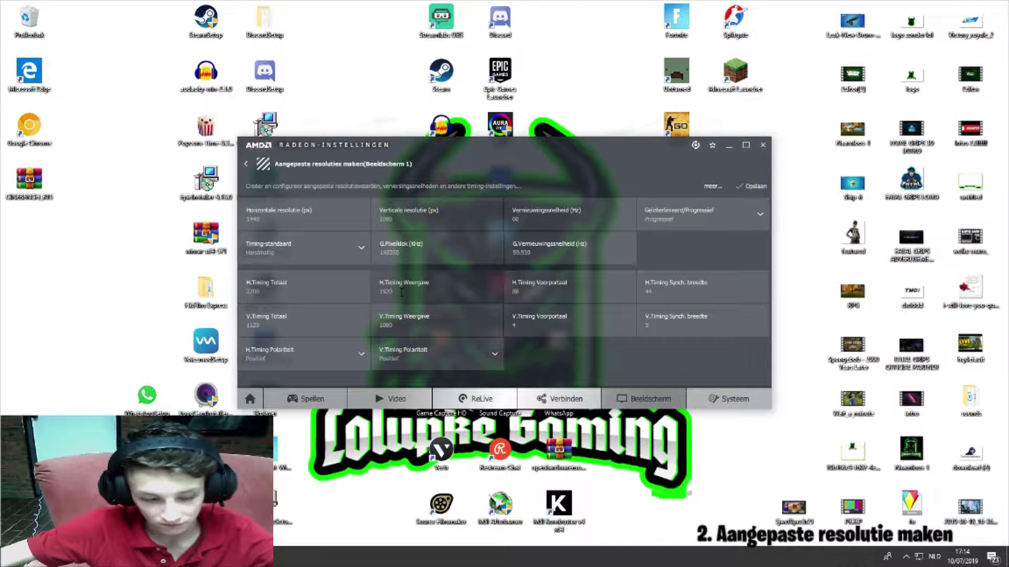
{"action": "key", "text": "BackSpace"}
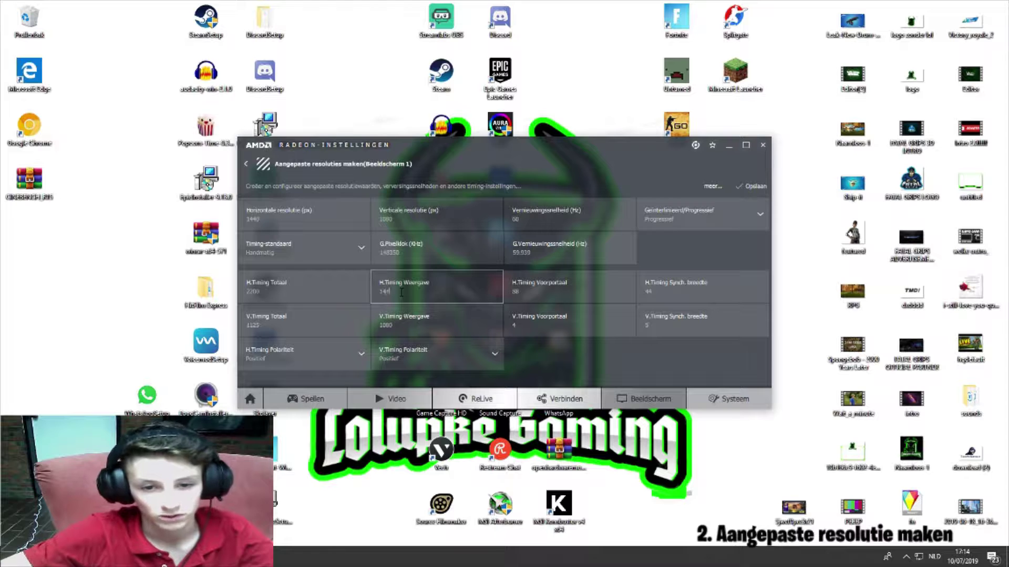
{"action": "left_click", "coordinate": [271, 164]}
{"action": "left_click", "coordinate": [287, 227]}
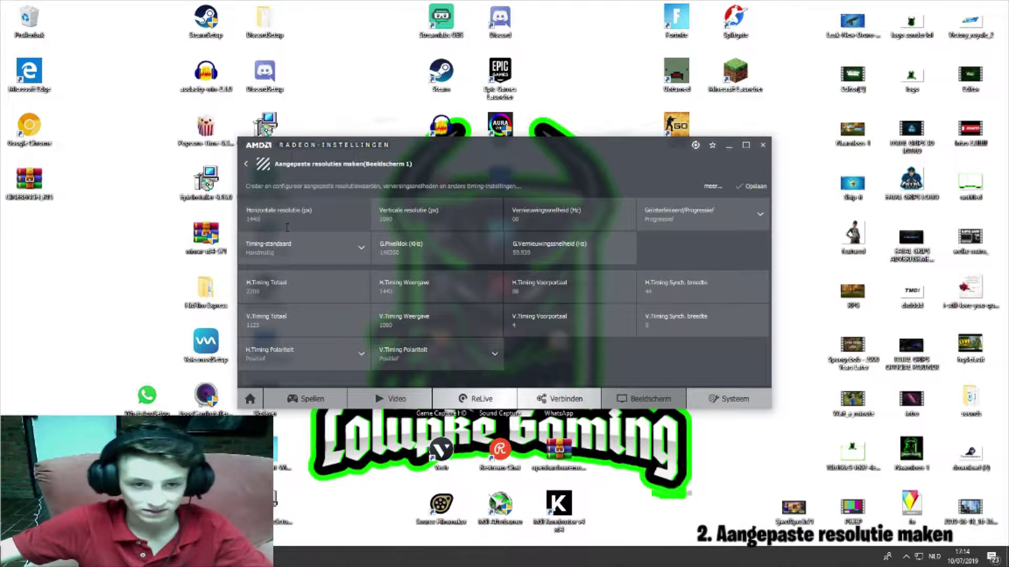
{"action": "left_click", "coordinate": [754, 188]}
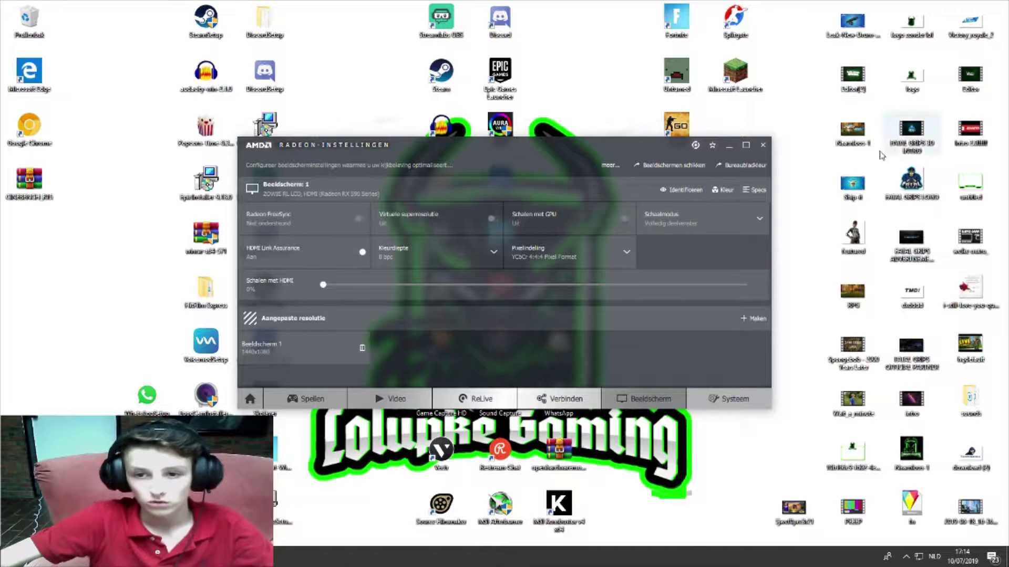
Try the HDMI scaling of display 1 at 2% and 7%, and return it to 0%
{"action": "key", "text": "alt+Tab"}
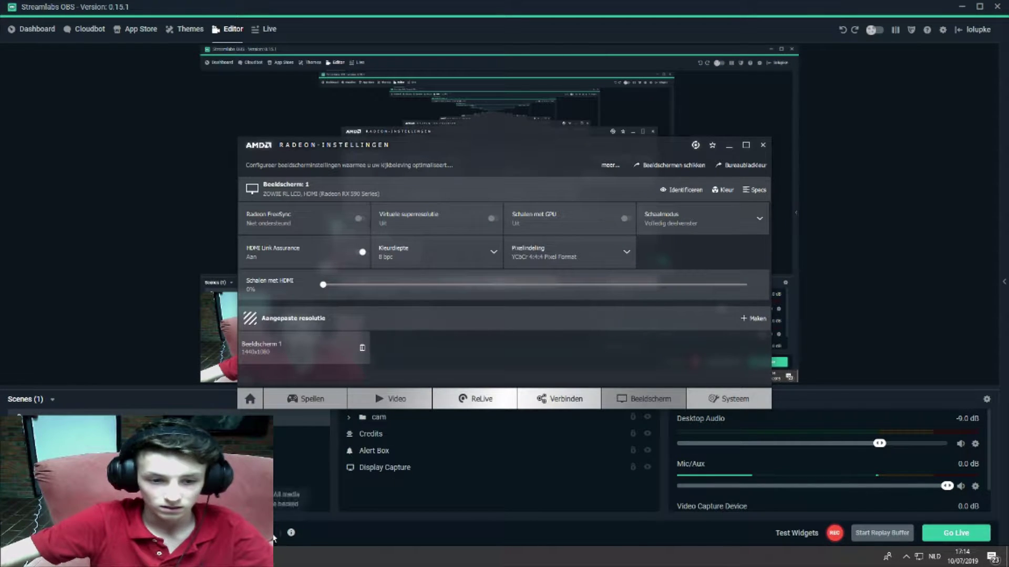
{"action": "key", "text": "super+d"}
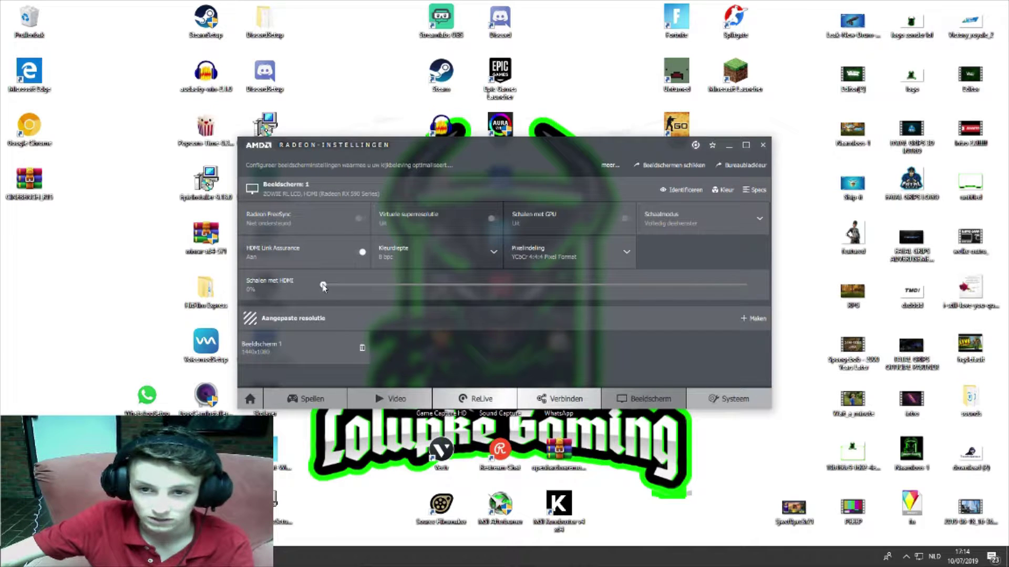
{"action": "left_click_drag", "start_coordinate": [322, 286], "coordinate": [426, 299]}
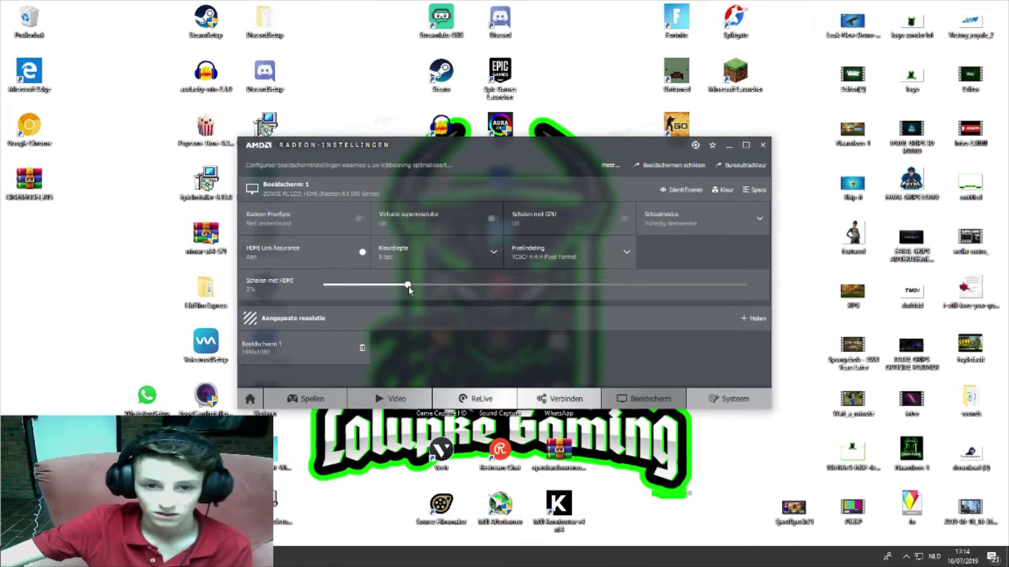
{"action": "left_click", "coordinate": [602, 284]}
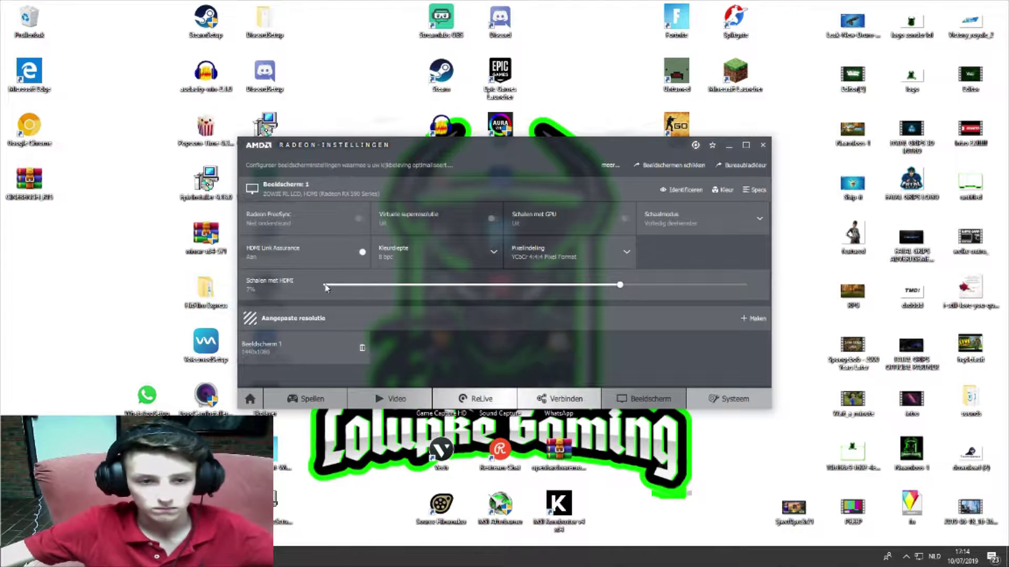
{"action": "key", "text": "alt+Tab"}
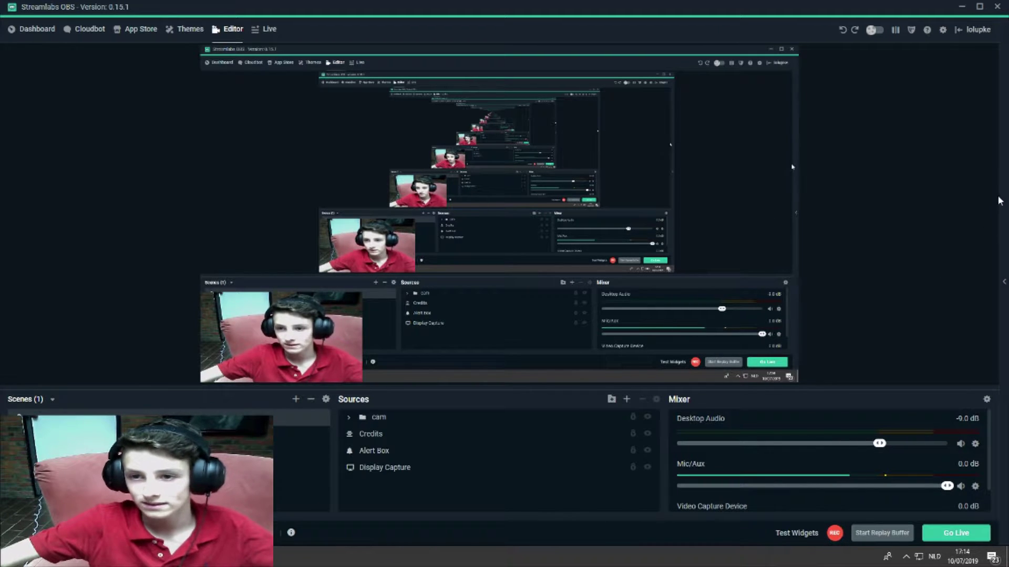
{"action": "key", "text": "alt+Tab"}
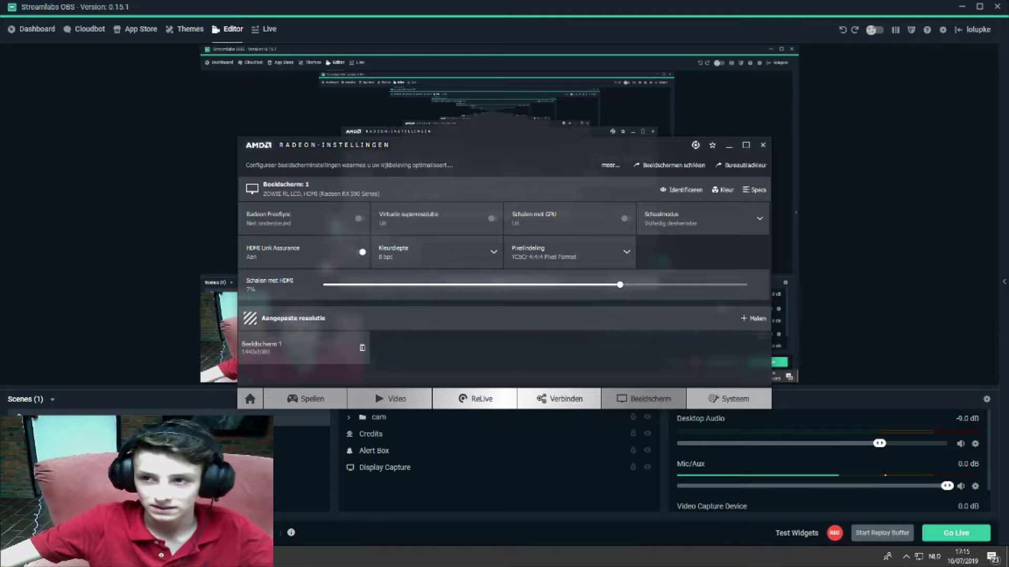
{"action": "key", "text": "super+d"}
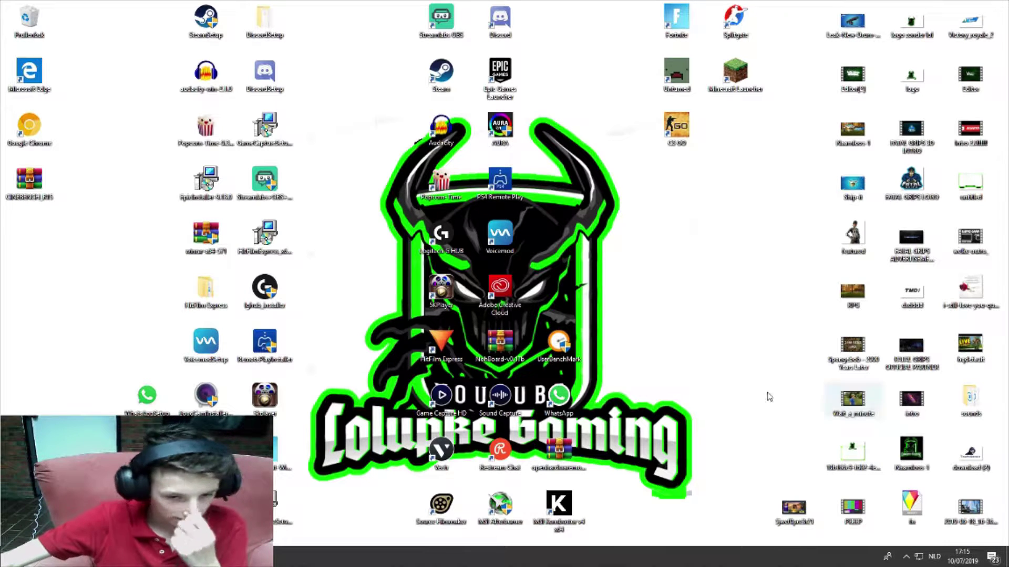
{"action": "key", "text": "alt+Tab"}
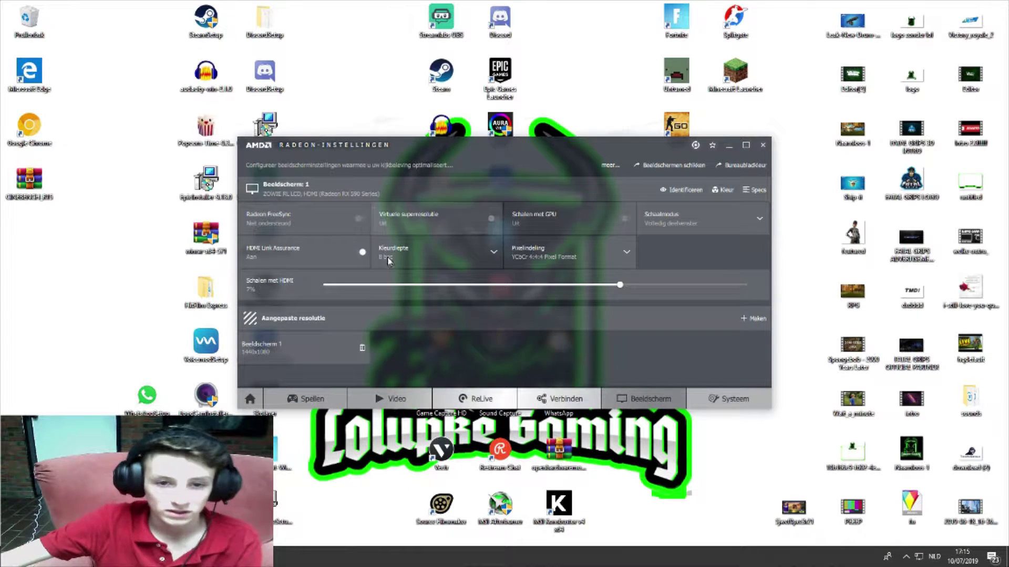
{"action": "left_click_drag", "start_coordinate": [331, 286], "coordinate": [323, 288]}
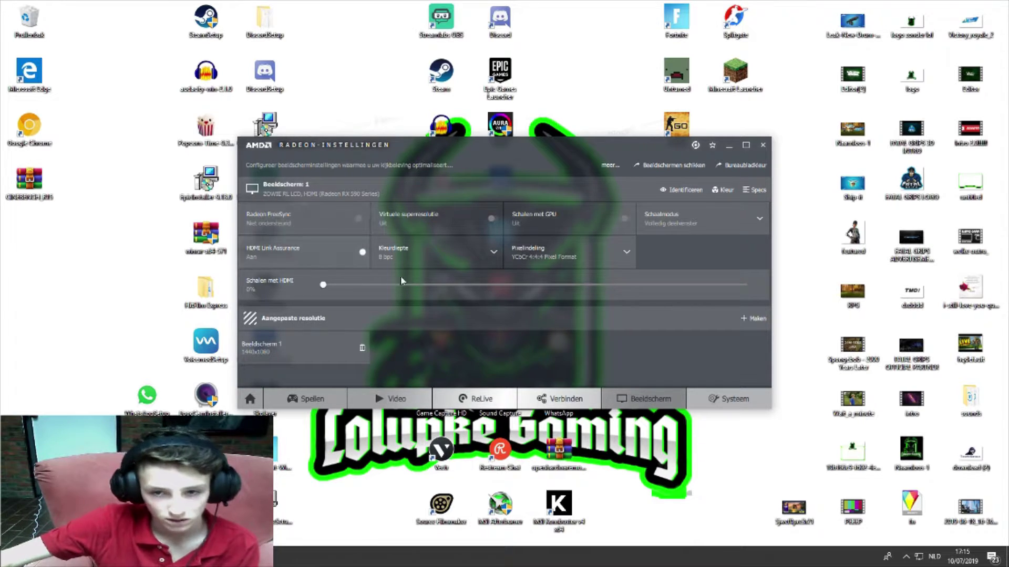
Minimize Radeon Settings and set the desktop resolution to 1440 × 1080 in the Windows display settings
{"action": "left_click", "coordinate": [729, 146]}
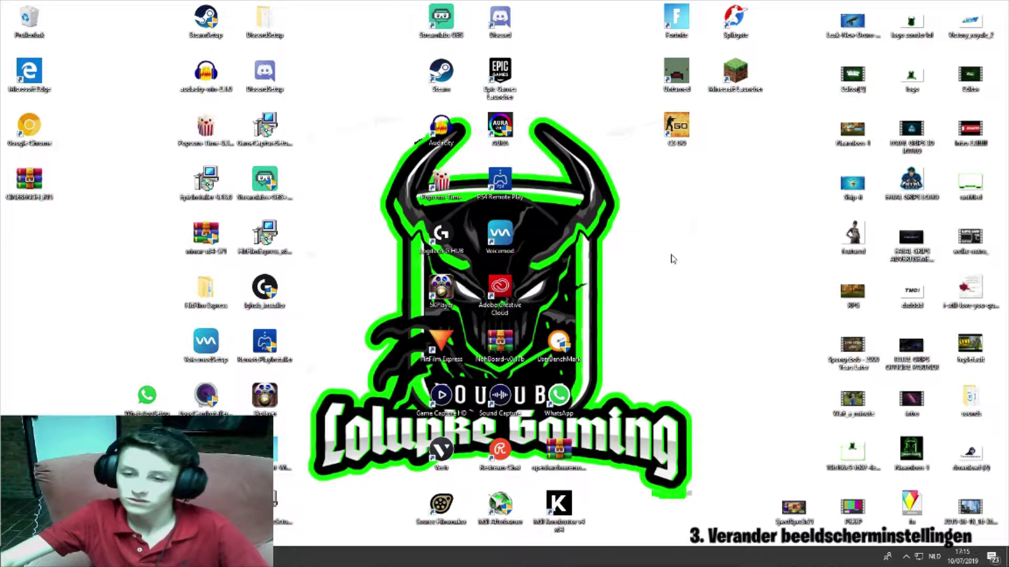
{"action": "right_click", "coordinate": [697, 256]}
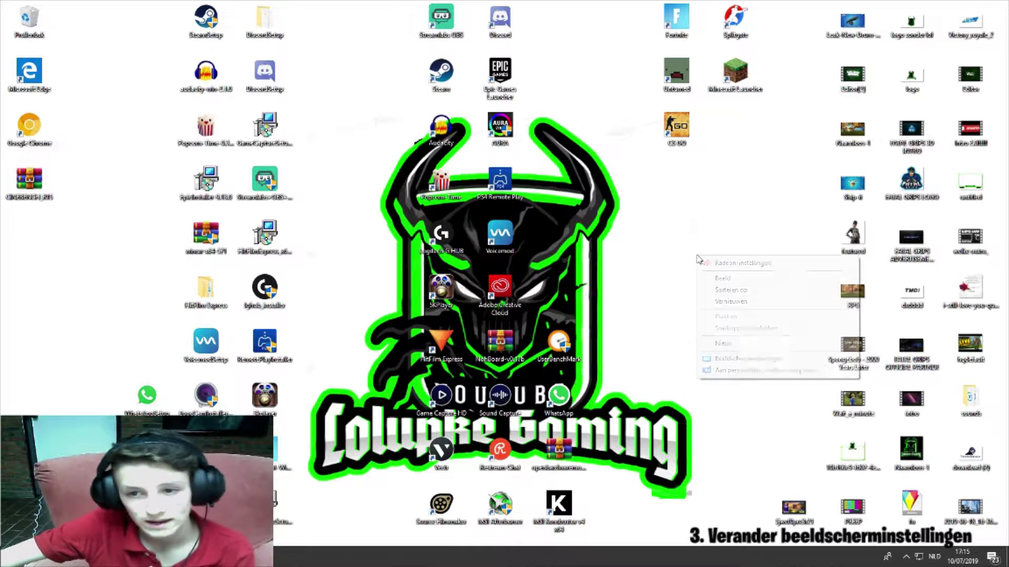
{"action": "left_click", "coordinate": [747, 359]}
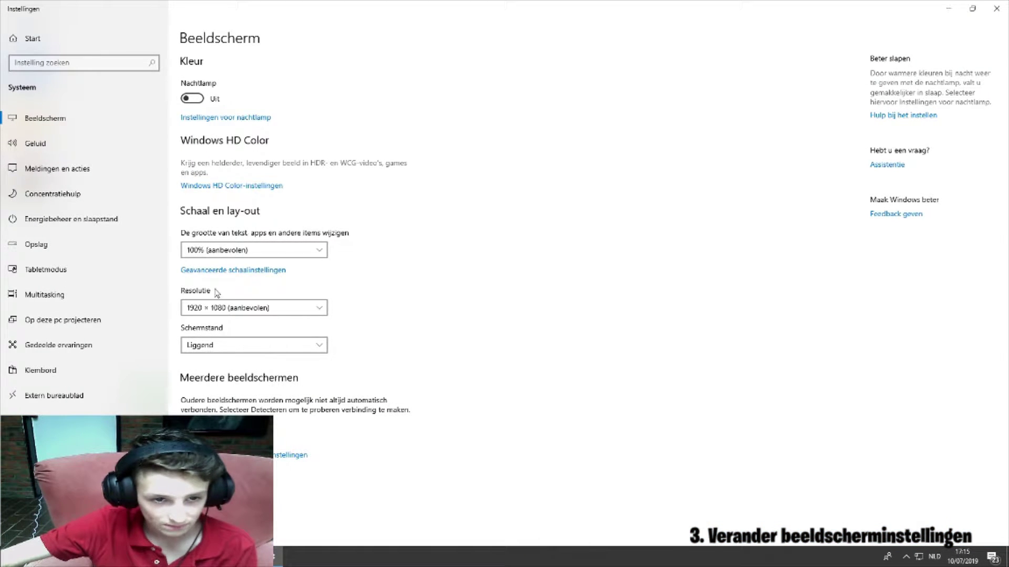
{"action": "left_click", "coordinate": [266, 310]}
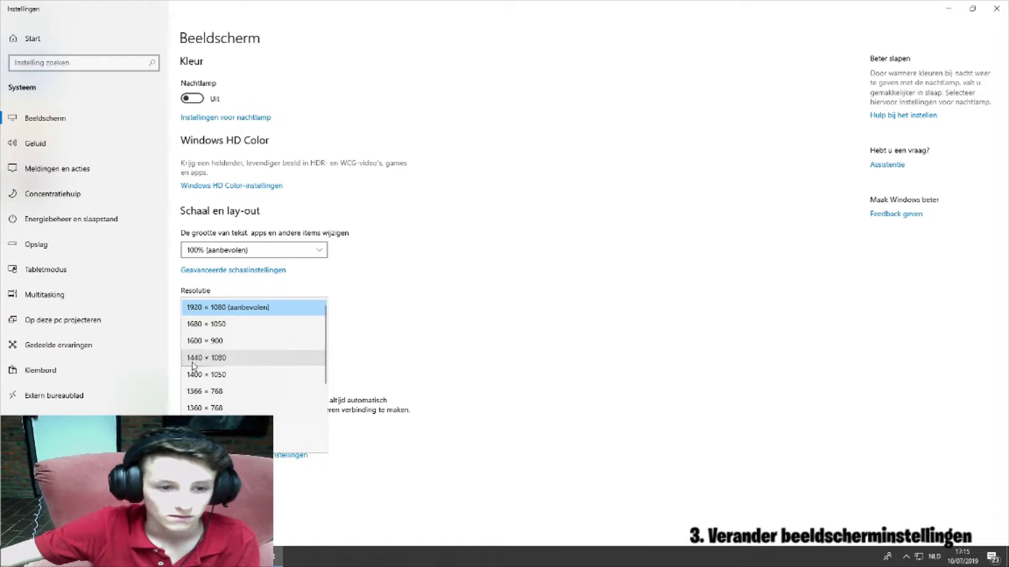
{"action": "left_click", "coordinate": [239, 362]}
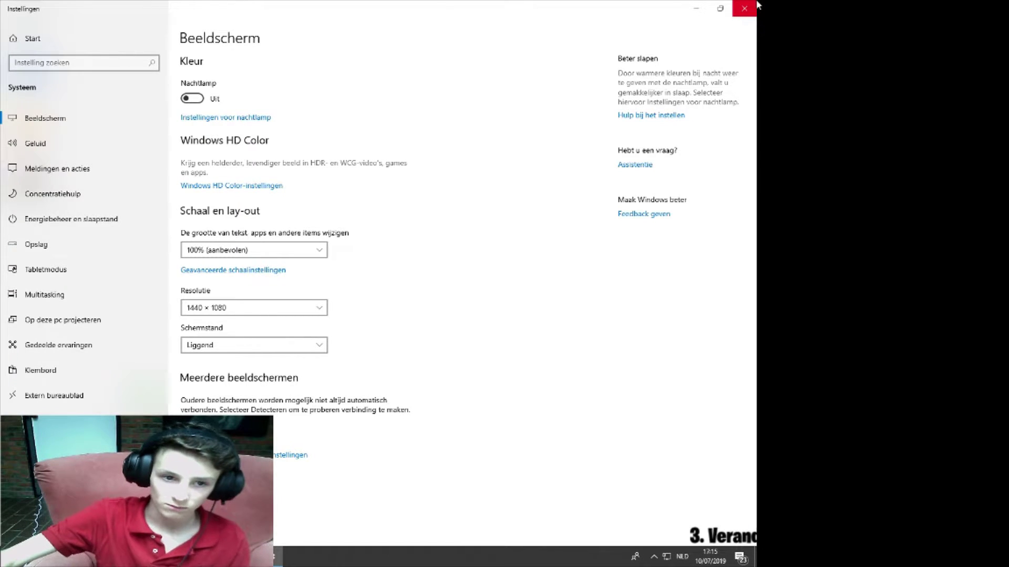
Close the Windows display settings and launch Fortnite from its desktop shortcut
{"action": "left_click", "coordinate": [754, 5]}
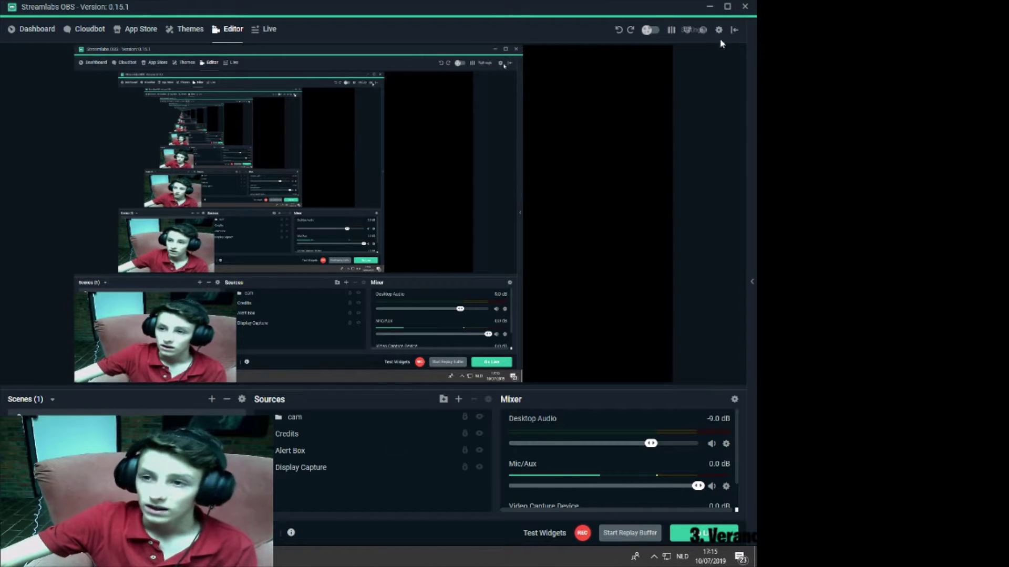
{"action": "key", "text": "super+d"}
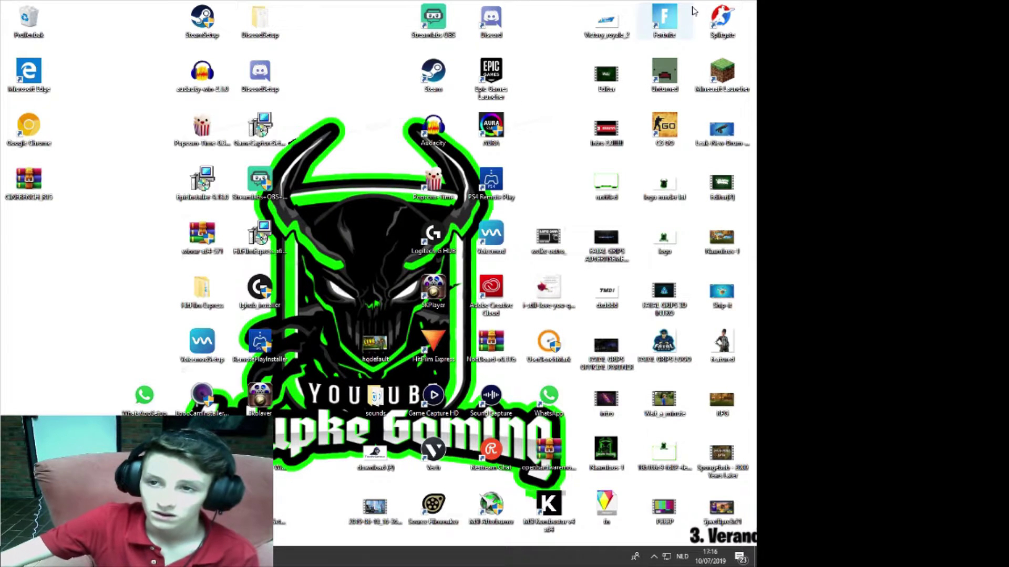
{"action": "left_click", "coordinate": [676, 25]}
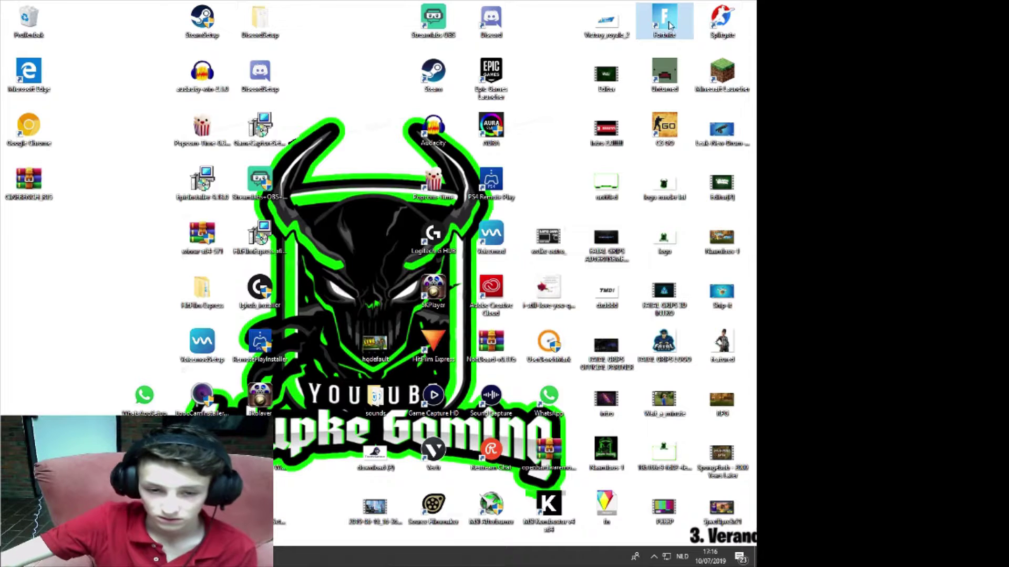
{"action": "double_click", "coordinate": [671, 24]}
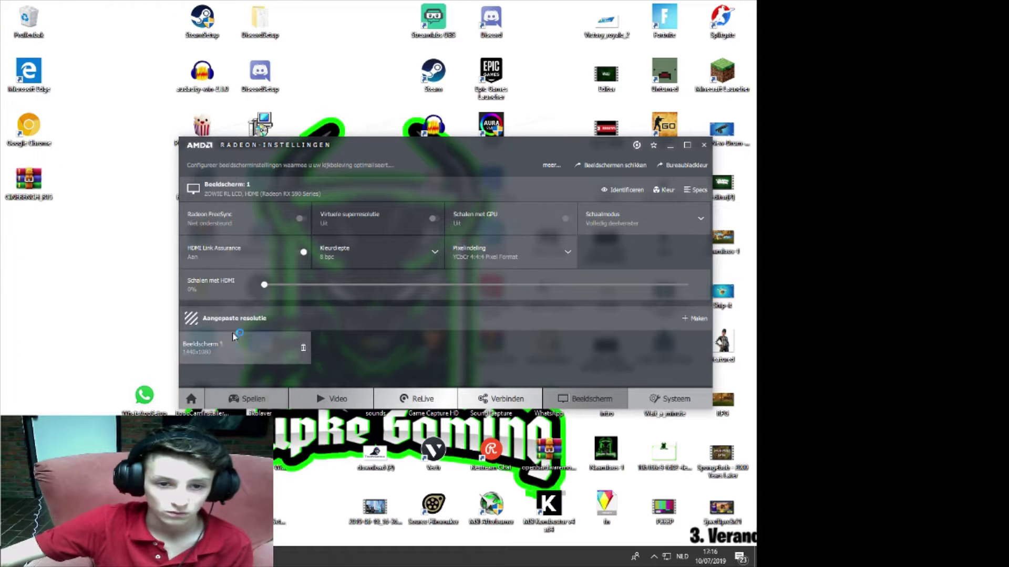
Check the scaling mode options (Schaalmodus) in Radeon Settings, close it and launch Fortnite from the desktop
{"action": "left_click", "coordinate": [630, 231]}
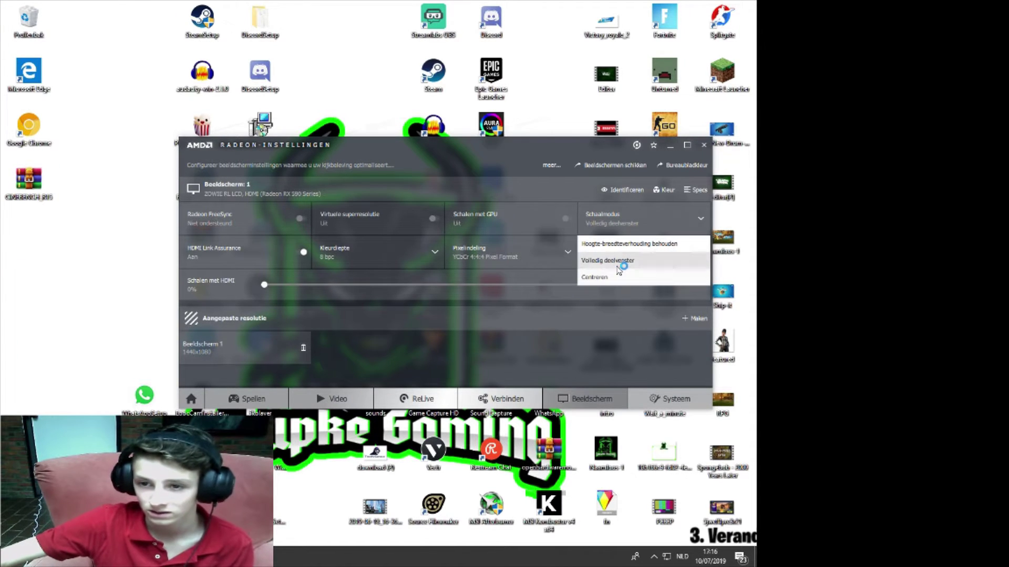
{"action": "left_click", "coordinate": [704, 145]}
{"action": "left_click", "coordinate": [671, 11]}
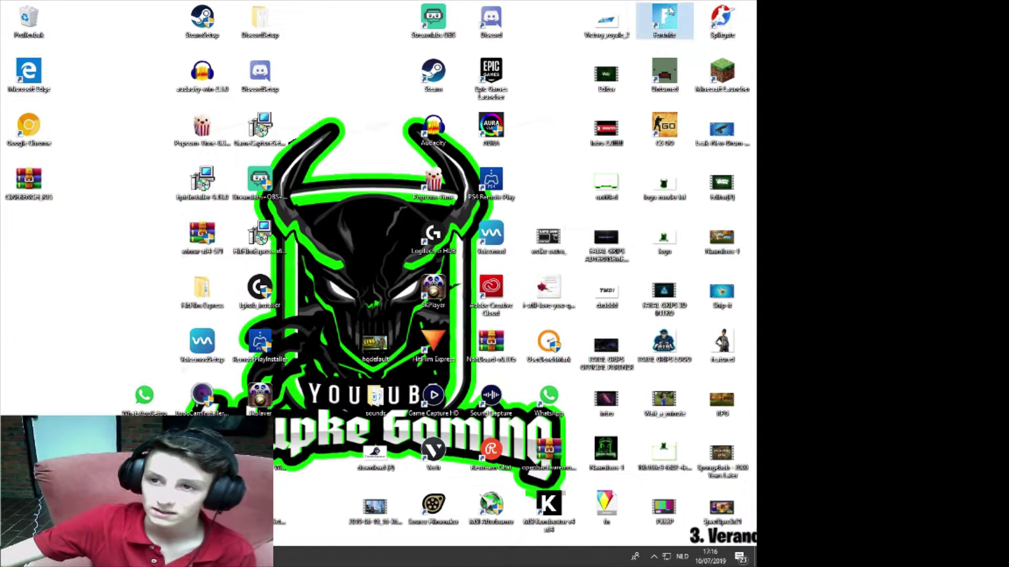
{"action": "double_click", "coordinate": [670, 14]}
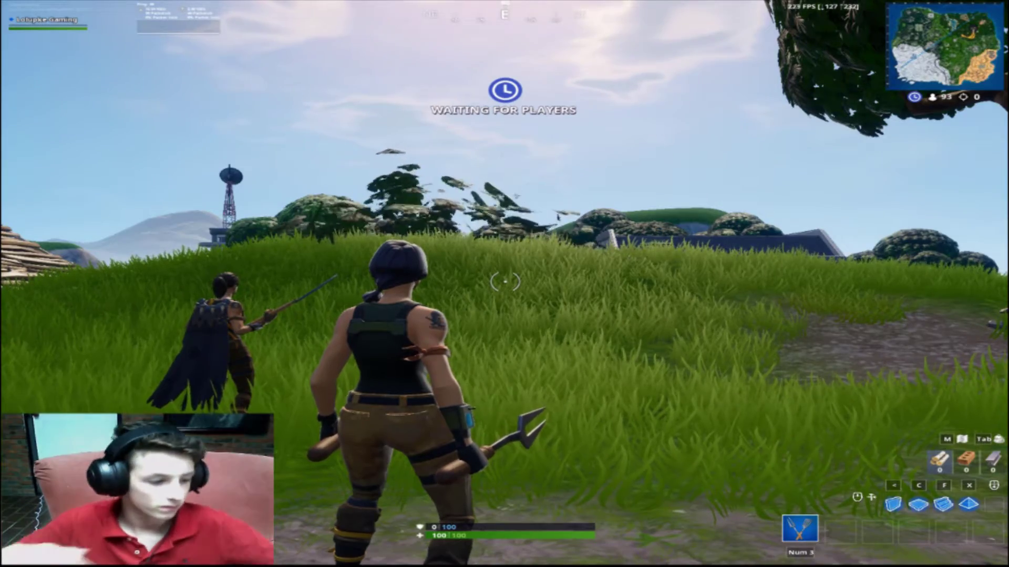
Run towards the wooden ramp in the Fortnite warm-up area, with a brief switch to Streamlabs OBS and back
{"action": "key", "text": "w"}
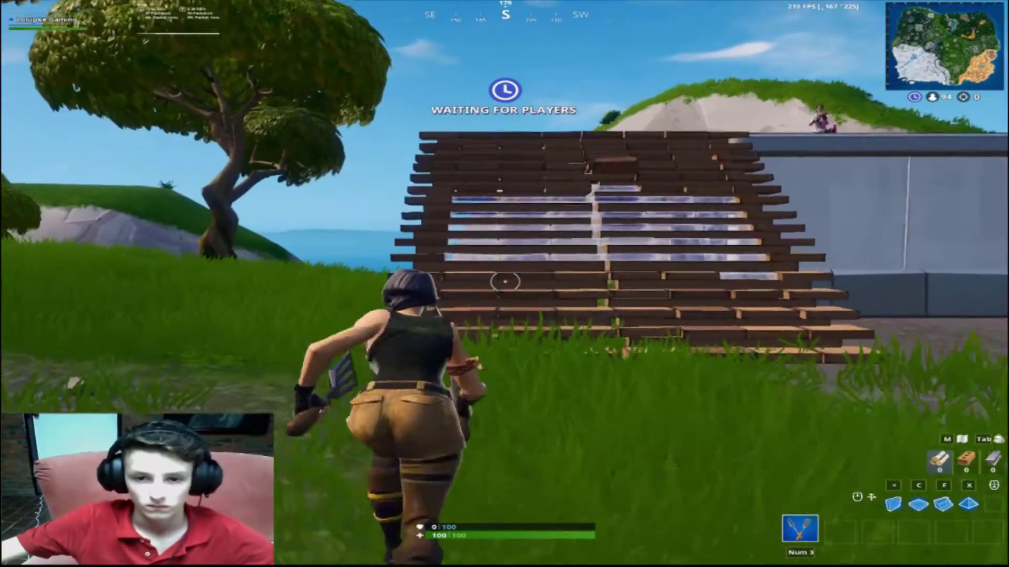
{"action": "key", "text": "alt+Tab"}
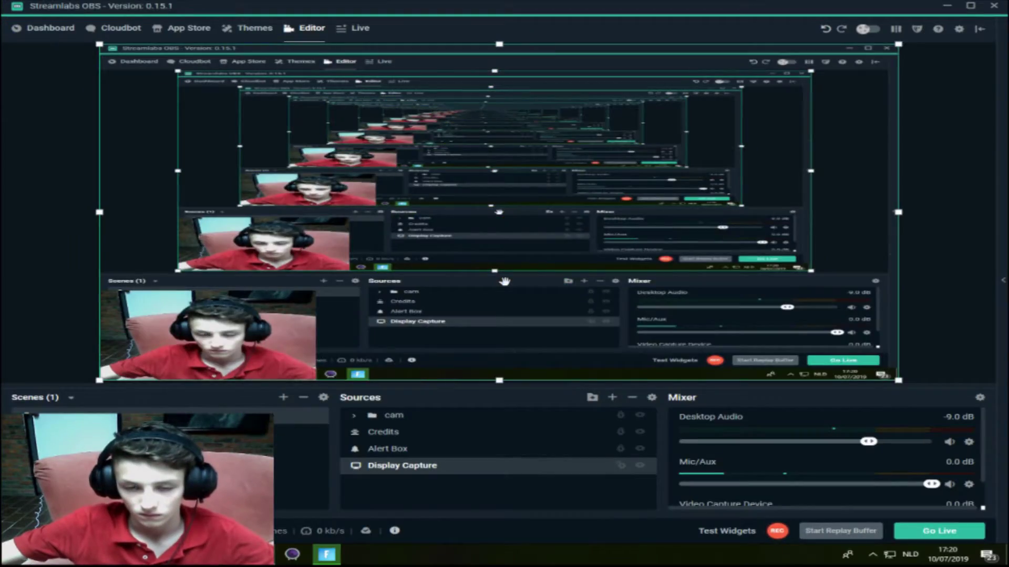
{"action": "key", "text": "alt+Tab"}
{"action": "key", "text": "alt+Tab"}
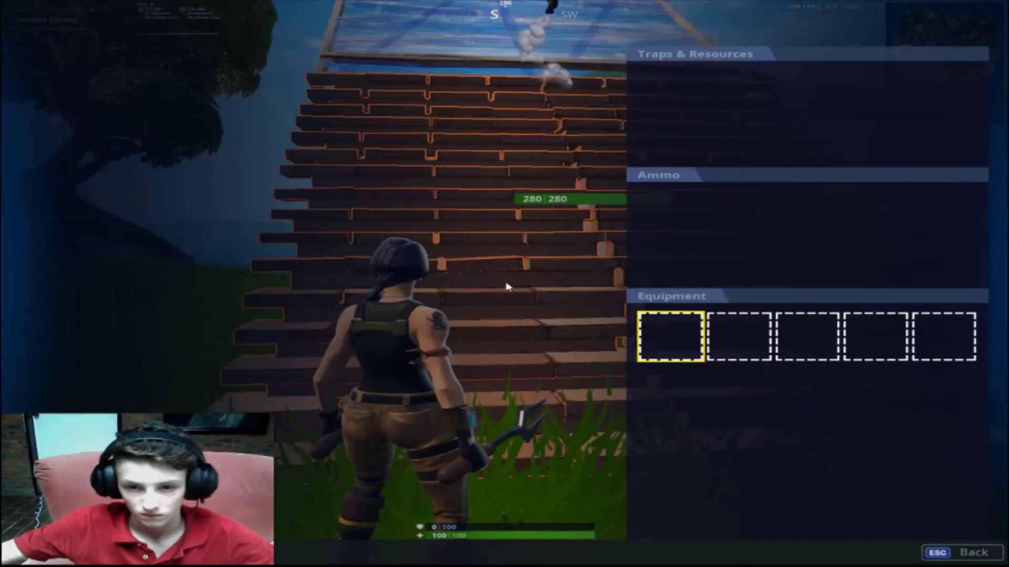
Leave the inventory, run up the wooden ramp and break through the building's metal roof with the pickaxe
{"action": "key", "text": "Escape"}
{"action": "key", "text": "w"}
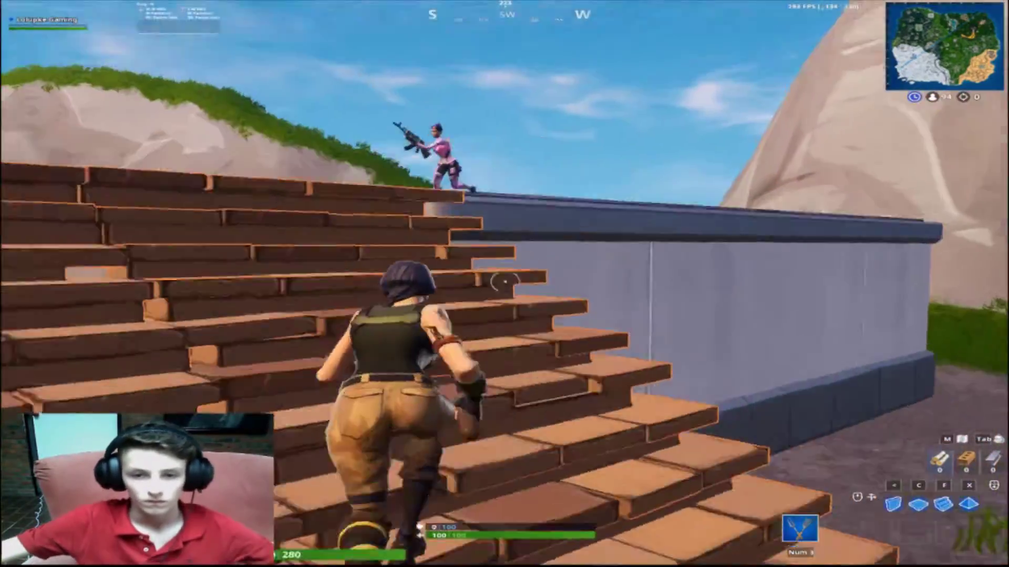
{"action": "key", "text": "w"}
{"action": "left_click", "coordinate": [504, 284]}
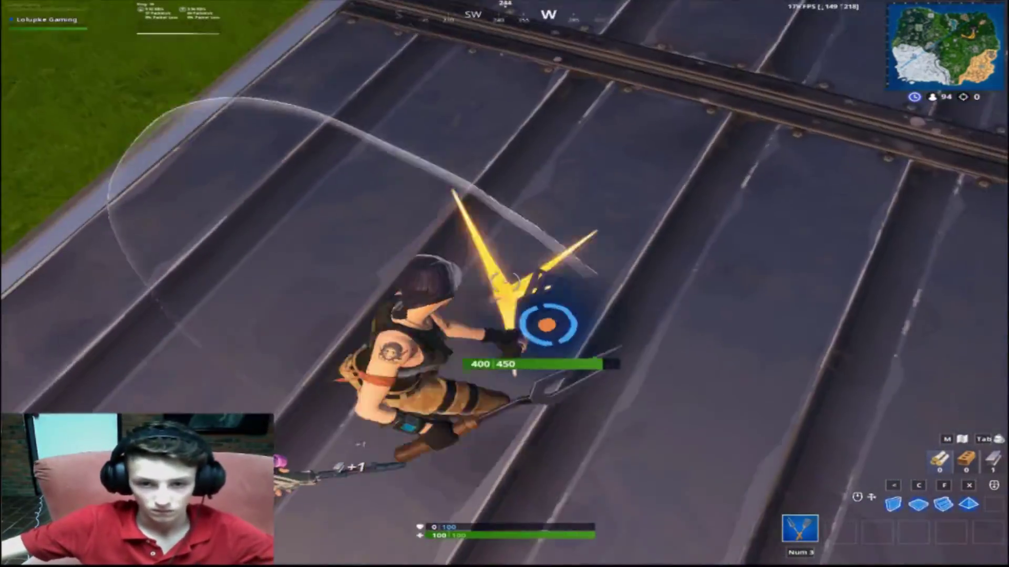
{"action": "left_click", "coordinate": [504, 284]}
{"action": "left_click", "coordinate": [504, 284]}
{"action": "left_click", "coordinate": [504, 283]}
{"action": "left_click", "coordinate": [505, 284]}
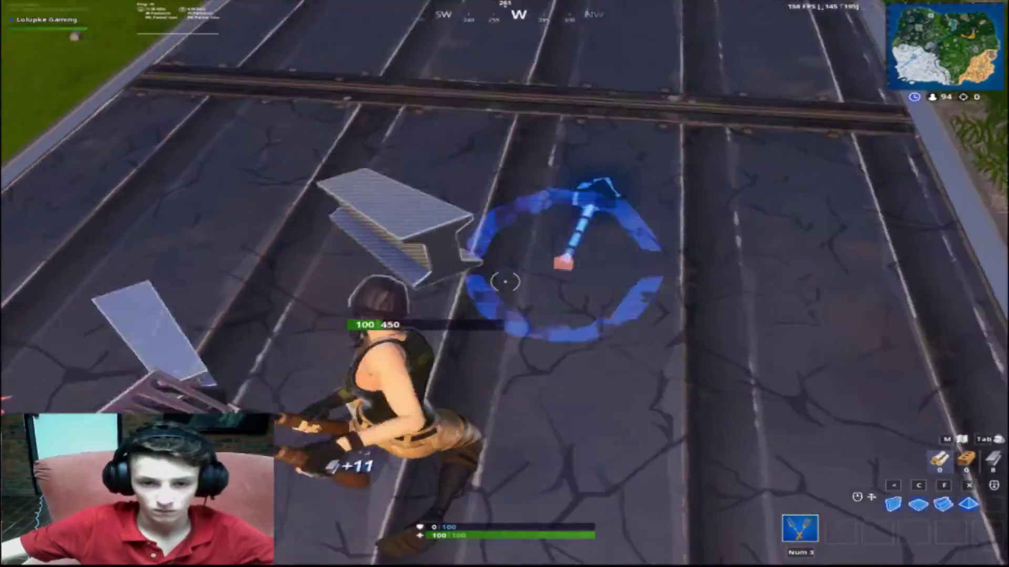
{"action": "left_click", "coordinate": [504, 284]}
{"action": "left_click", "coordinate": [505, 284]}
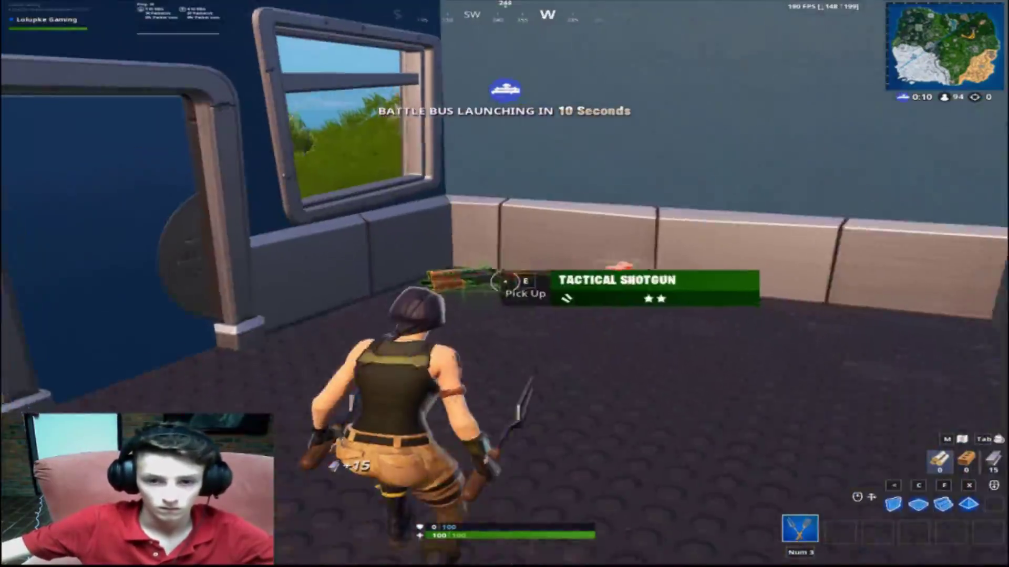
Pick up the Tactical Shotgun inside the building and harvest wood there
{"action": "key", "text": "e"}
{"action": "left_click", "coordinate": [504, 284]}
{"action": "left_click", "coordinate": [505, 284]}
{"action": "left_click", "coordinate": [505, 284]}
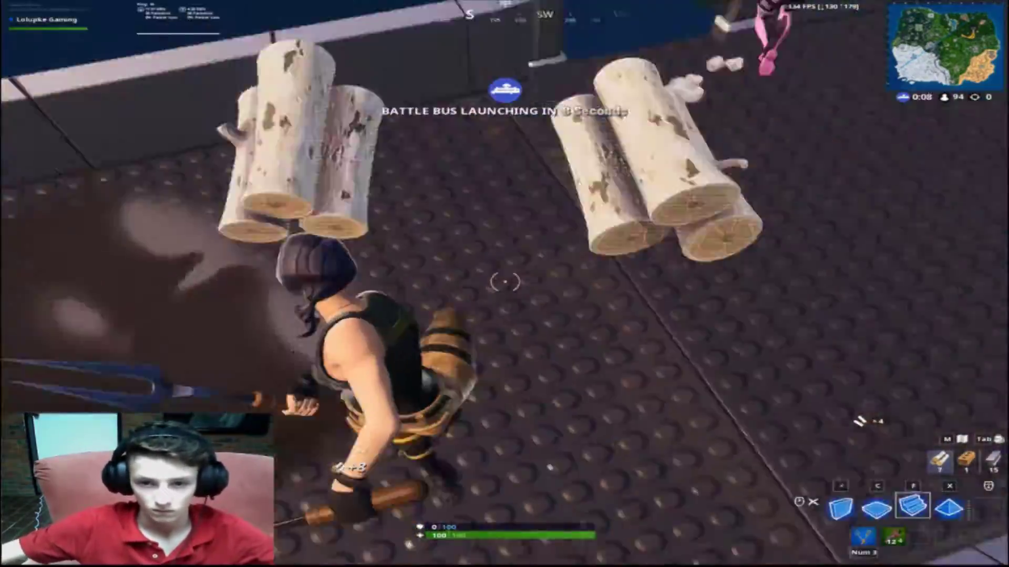
Choose the floor and ramp building pieces and build with them in the warm-up area
{"action": "key", "text": "c"}
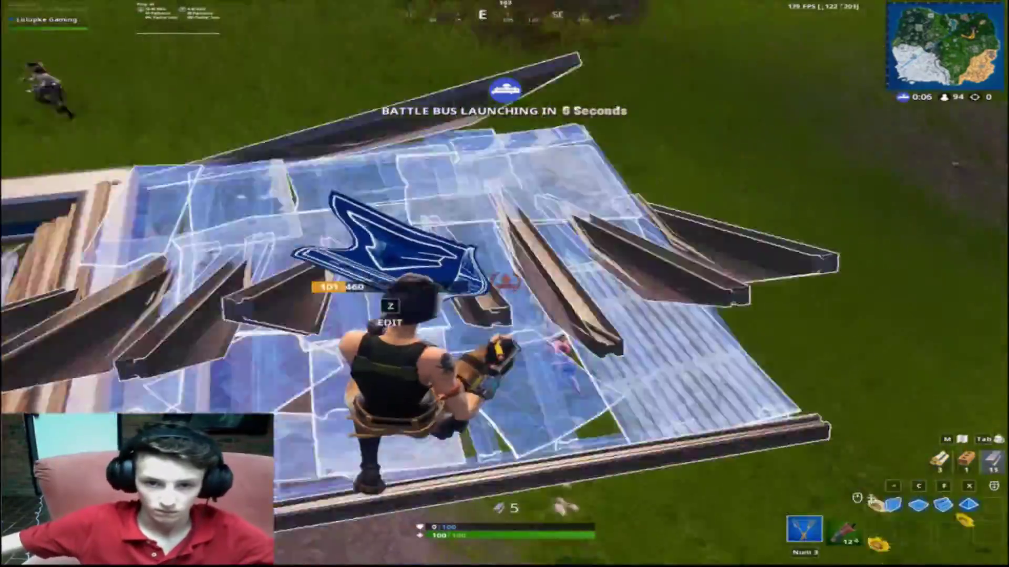
{"action": "key", "text": "f"}
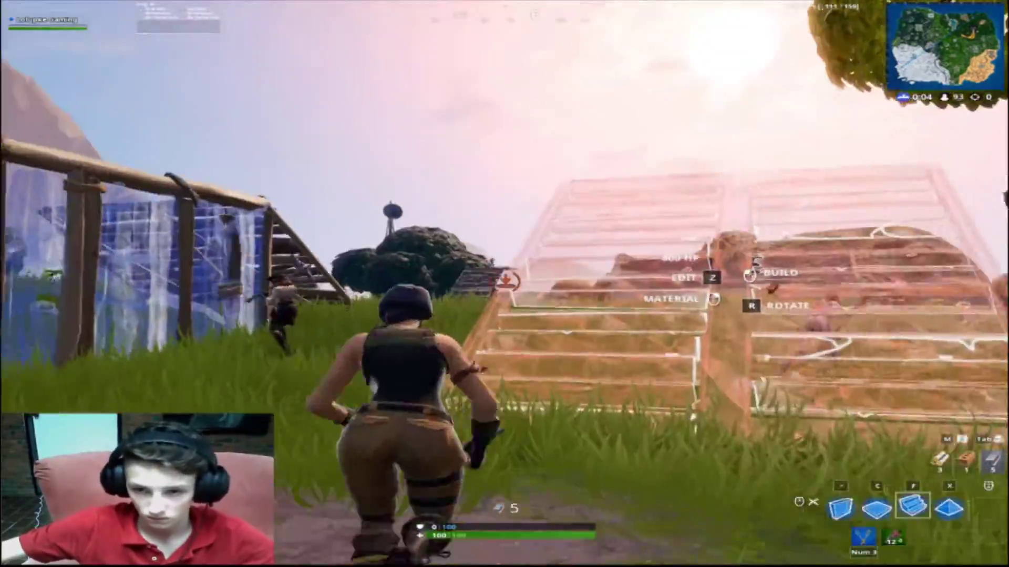
{"action": "left_click", "coordinate": [505, 282]}
Equip the Tactical Shotgun and fire it near the wooden structures
{"action": "key", "text": "2"}
{"action": "left_click", "coordinate": [505, 283]}
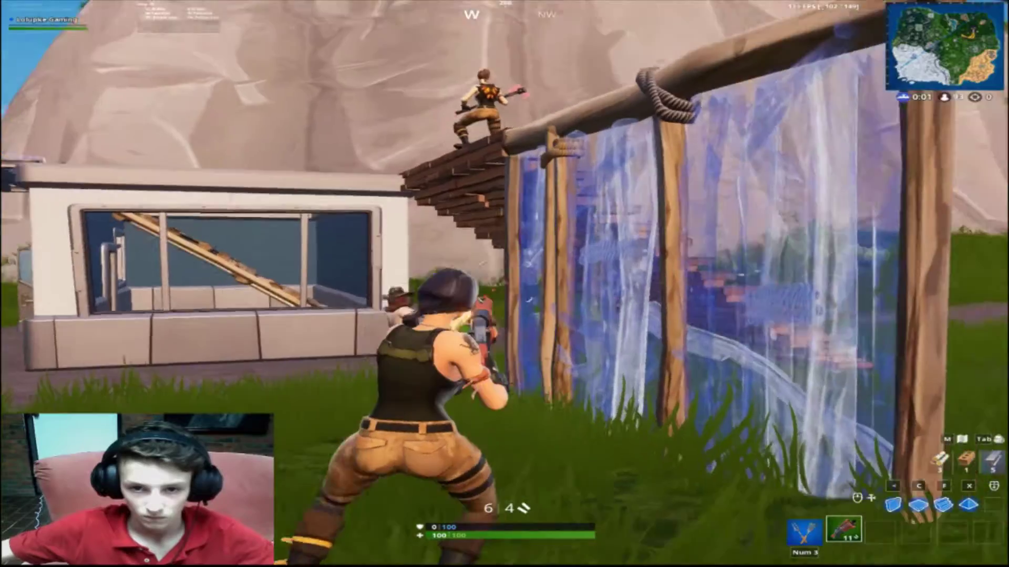
{"action": "left_click", "coordinate": [505, 283]}
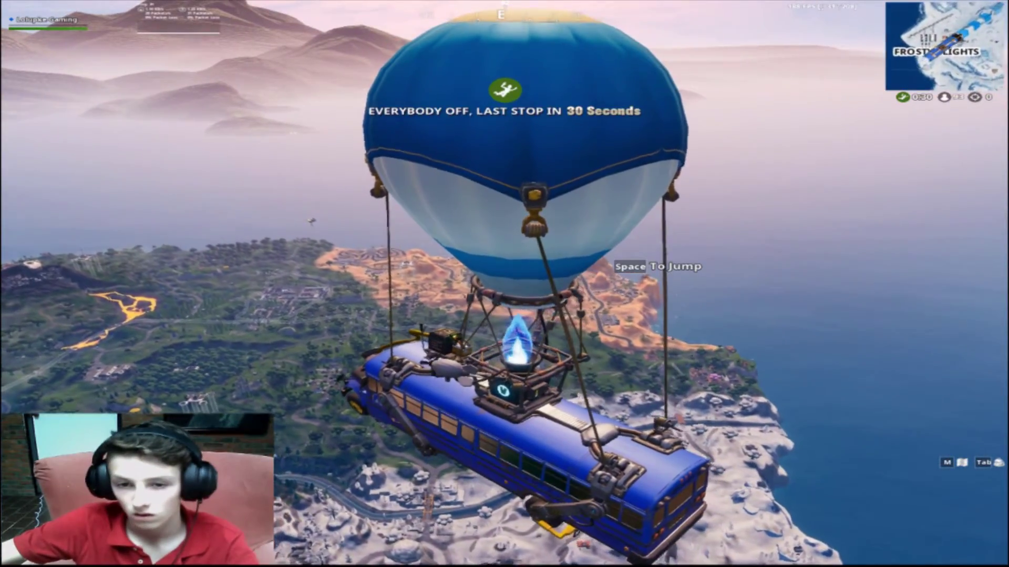
Check the battle bus route on the map and jump out of the bus
{"action": "key", "text": "m"}
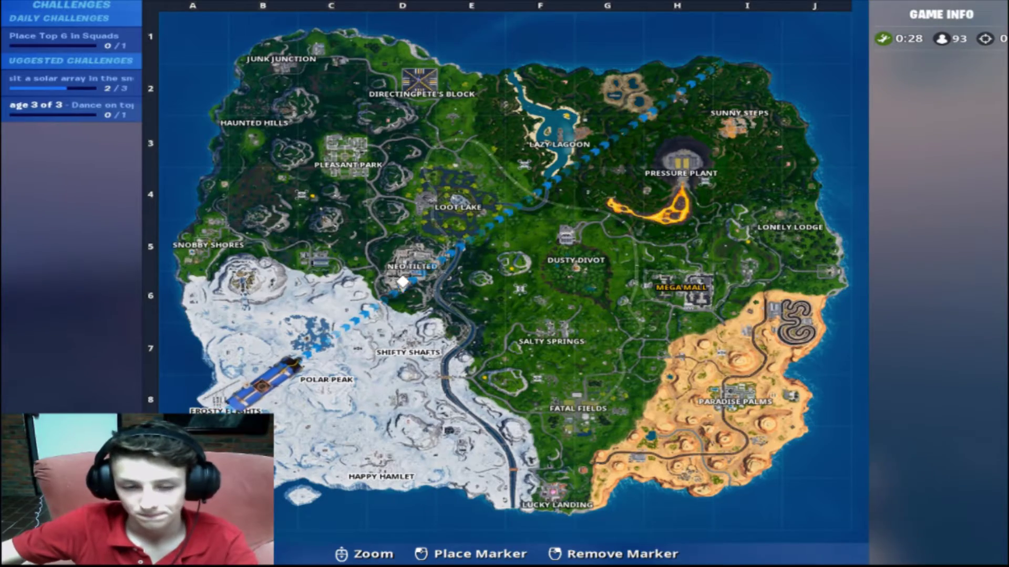
{"action": "key", "text": "m"}
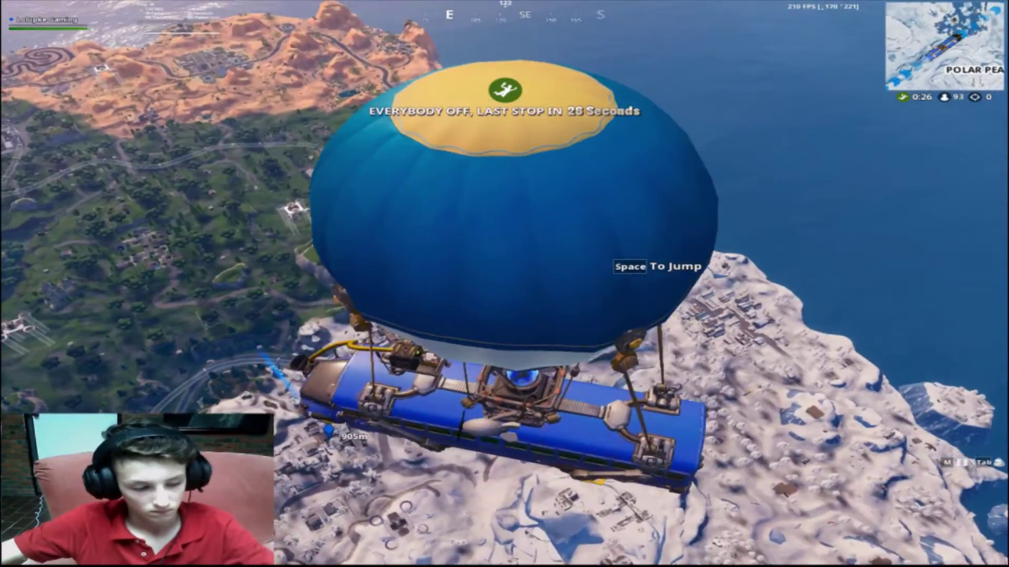
{"action": "key", "text": "space"}
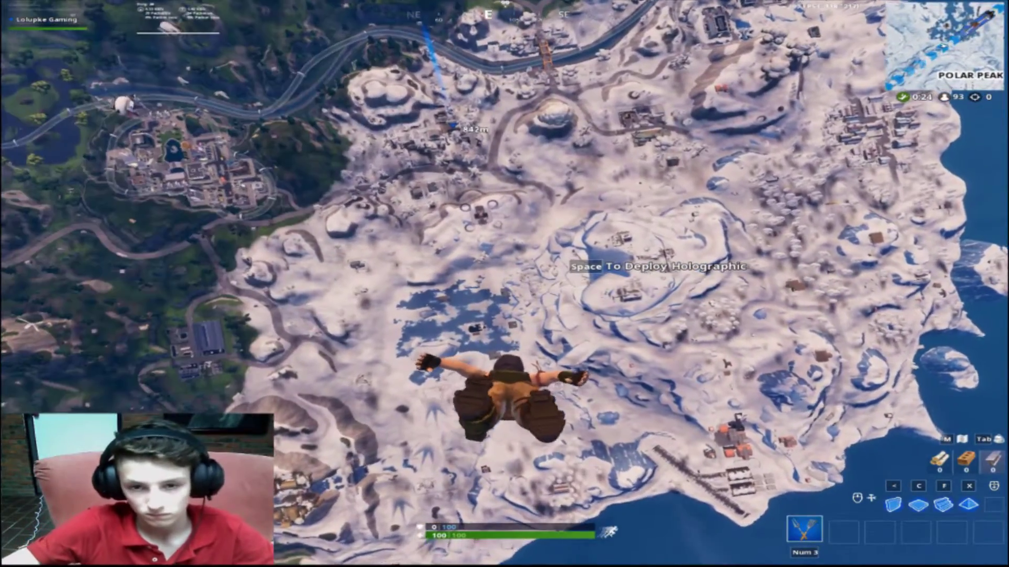
Switch to Streamlabs OBS to check the recording and return to Fortnite
{"action": "key", "text": "Tab"}
{"action": "key", "text": "alt+Tab"}
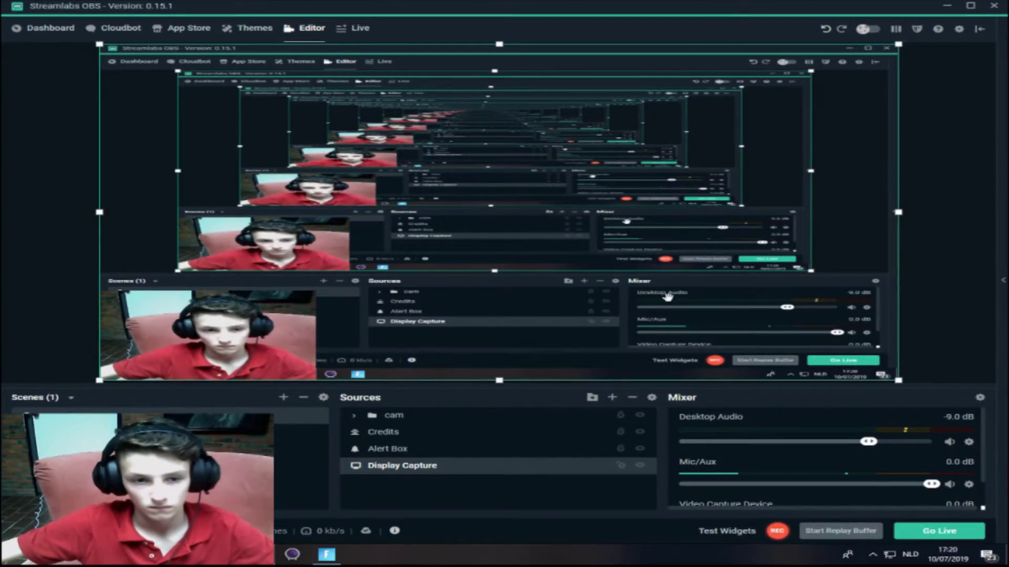
{"action": "key", "text": "alt+Tab"}
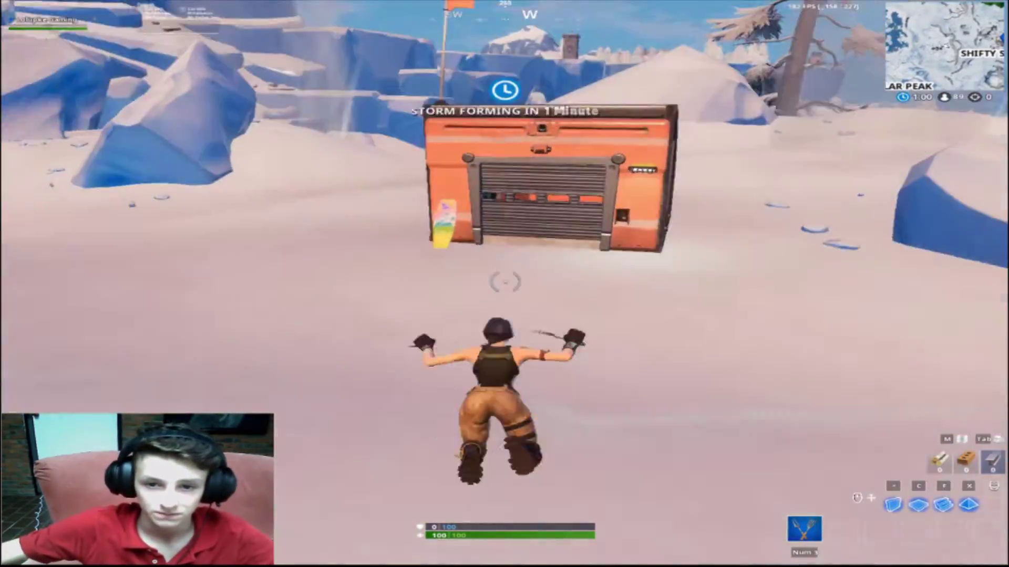
Break the orange container's shutter with the pickaxe and open the chest inside
{"action": "key", "text": "w"}
{"action": "left_click", "coordinate": [504, 283]}
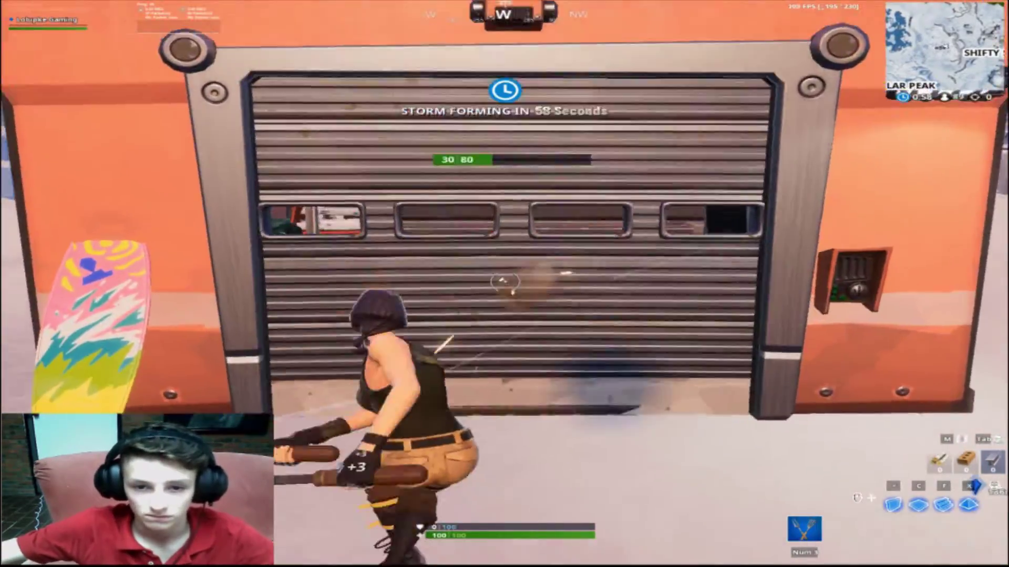
{"action": "left_click", "coordinate": [505, 282]}
{"action": "key", "text": "w"}
{"action": "key", "text": "e"}
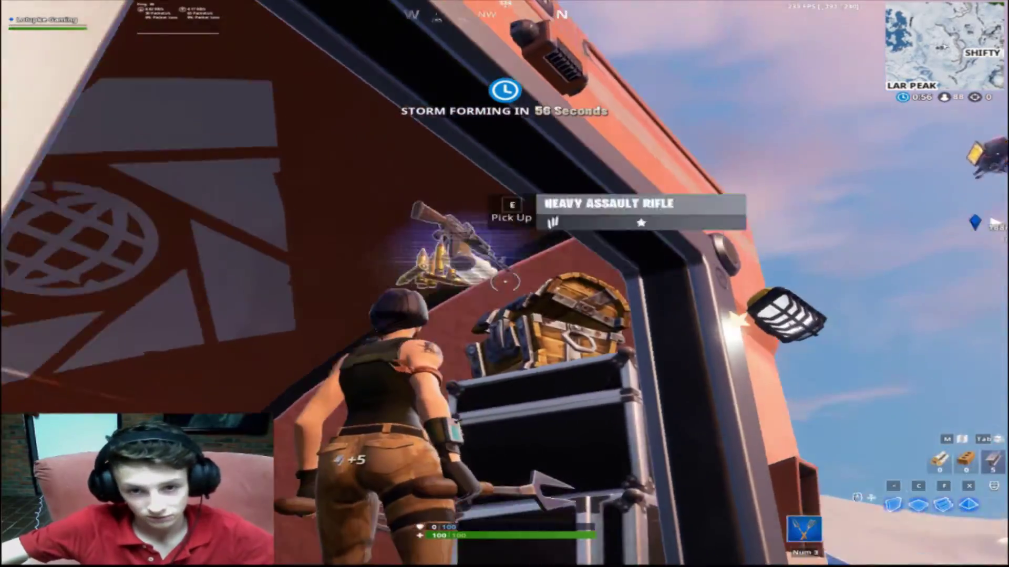